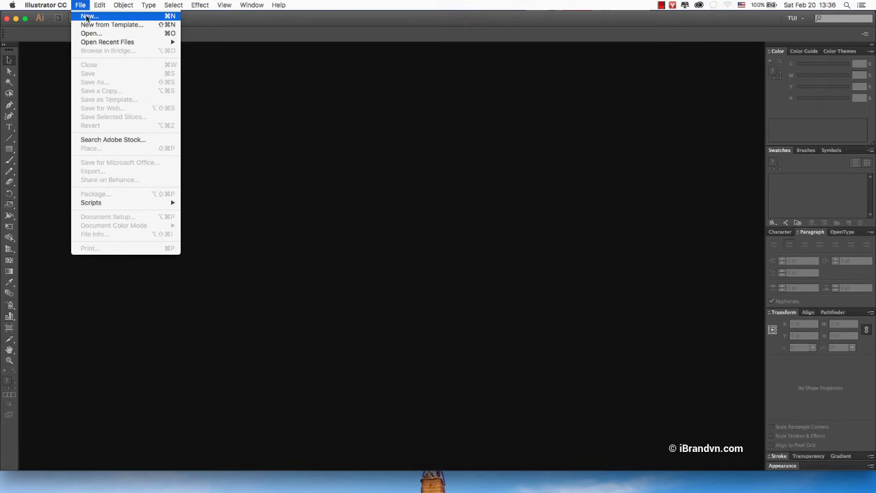
- Create a blank A4 document and drop the spa photo onto the artboard
left_click(86, 16)
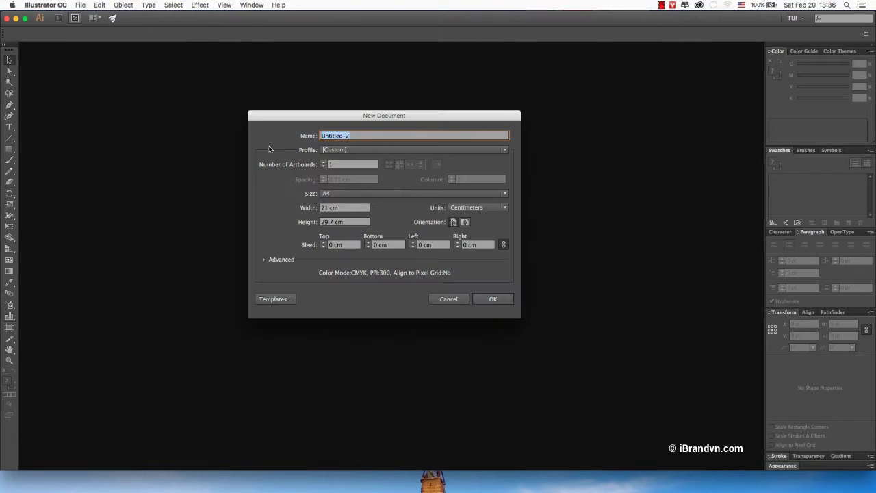
left_click(496, 300)
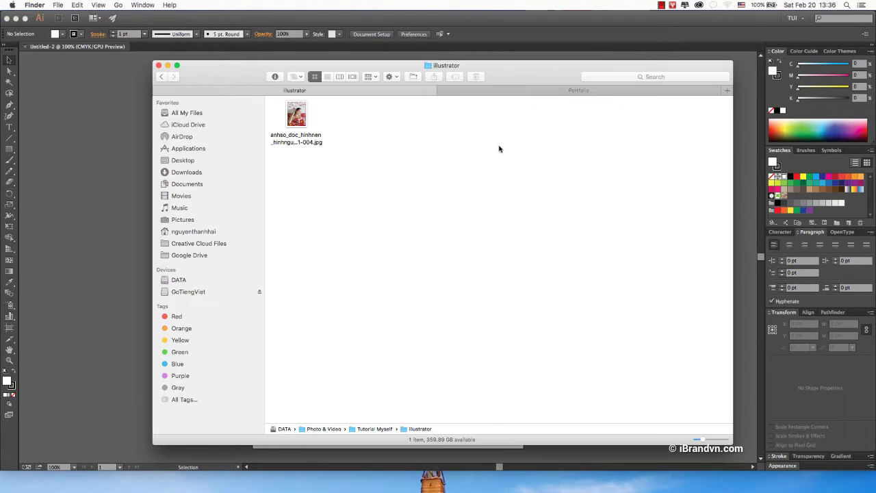
mouse_move(310, 121)
left_mouse_down()
mouse_move(66, 191)
mouse_move(368, 231)
mouse_move(350, 199)
mouse_move(423, 200)
left_mouse_up()
- Resize the spa photo by its corners so it fills the A4 artboard
key("super+minus")
scroll(457, 151, "up", 2)
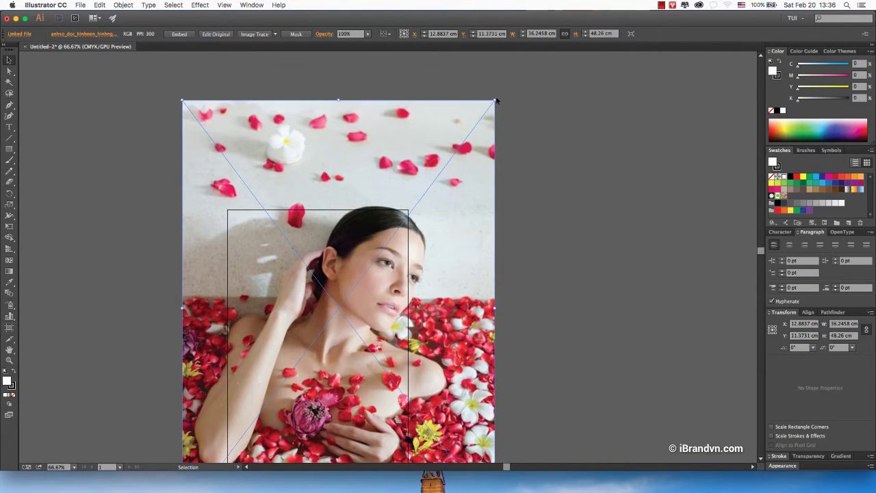
mouse_move(494, 100)
left_mouse_down()
mouse_move(413, 211)
mouse_move(392, 199)
left_mouse_up()
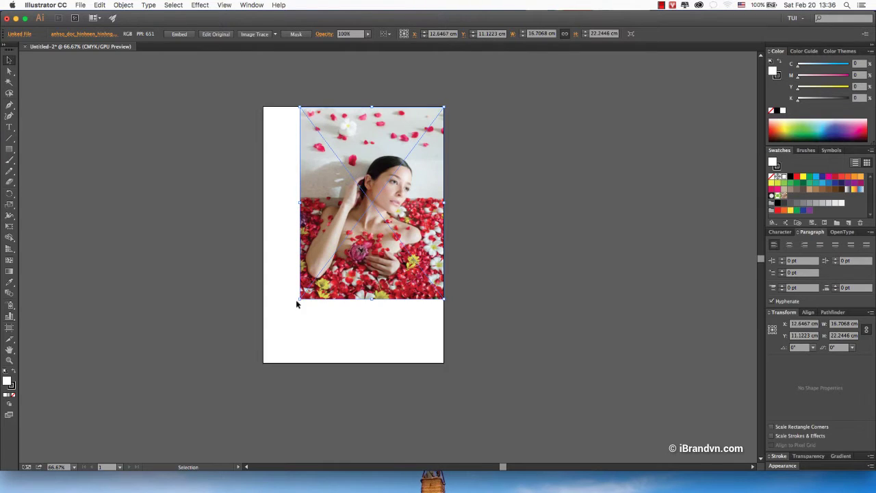
left_click_drag(300, 300, 262, 348)
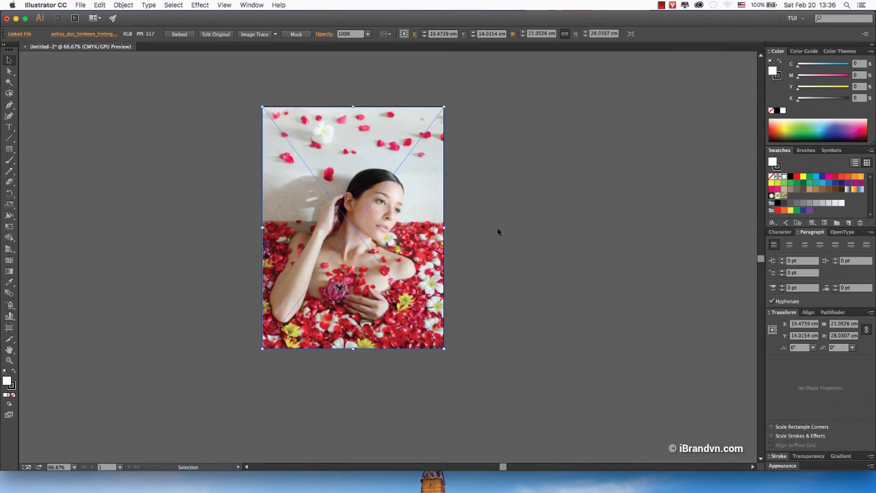
left_click(497, 226)
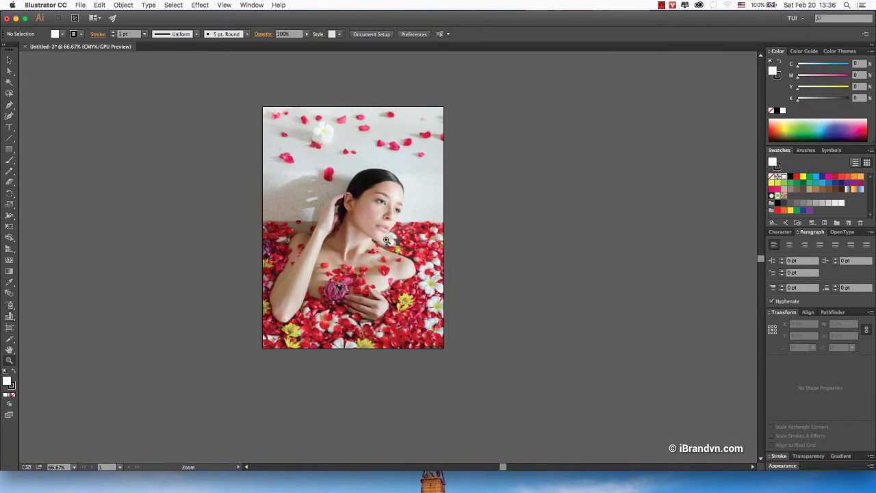
- Zoom the view to actual size, switch to standard preview and select the photo
key("ctrl+1")
scroll(548, 210, "up", 1)
key("ctrl+a")
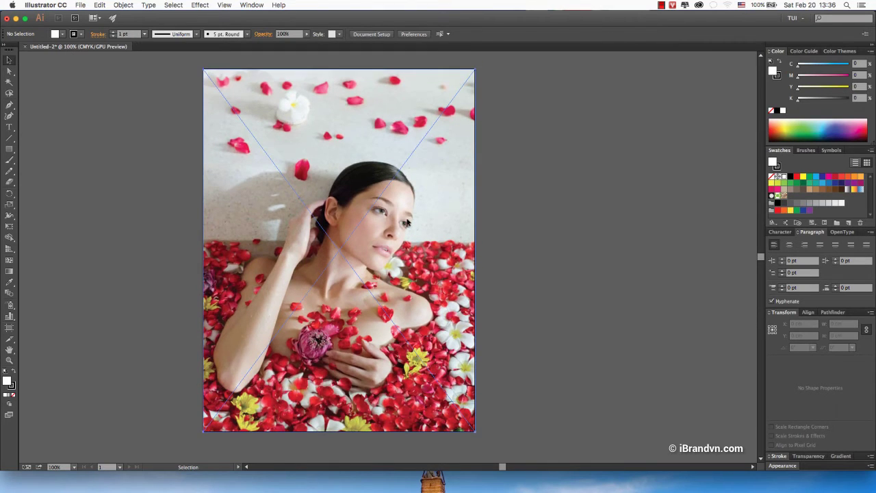
key("ctrl+e")
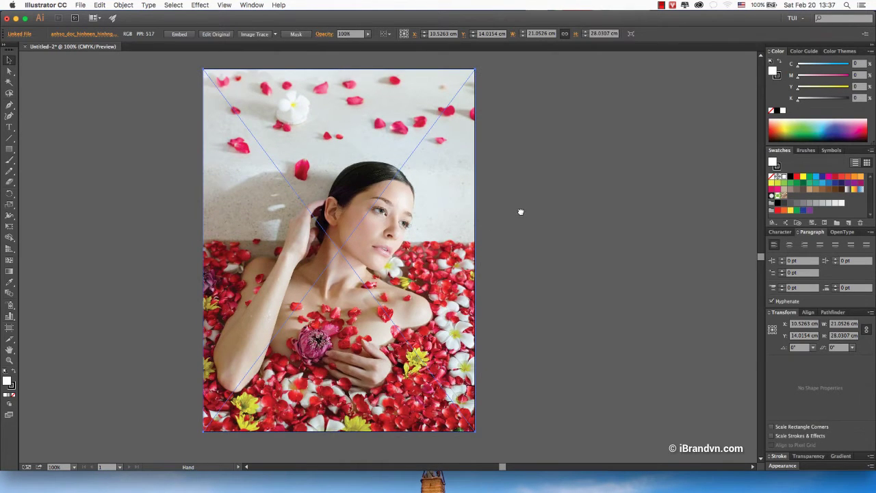
left_click(521, 210)
left_click(353, 218)
- Save as 'Toi uu dung luong file' on the Desktop with default options, then hide Illustrator
left_click(124, 166)
key("ctrl+s")
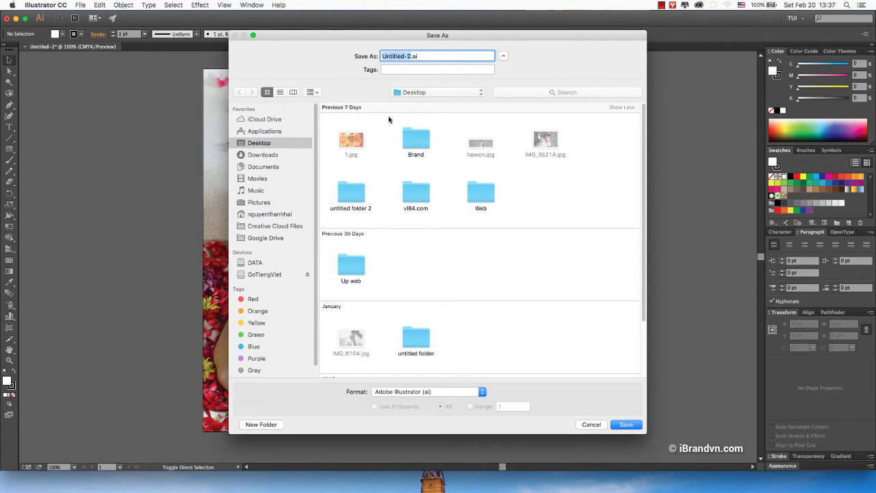
type("Toi")
type(" uu dung luo")
type("ng file")
left_click(630, 426)
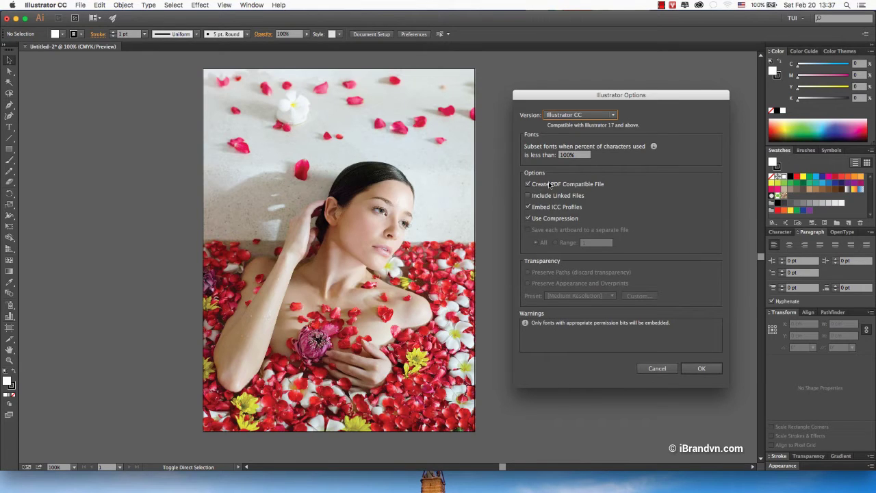
left_click(702, 369)
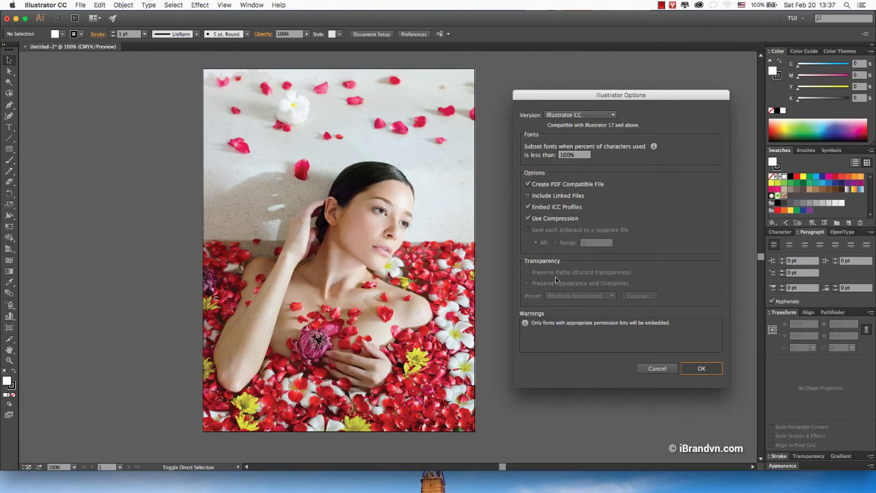
key("super+q")
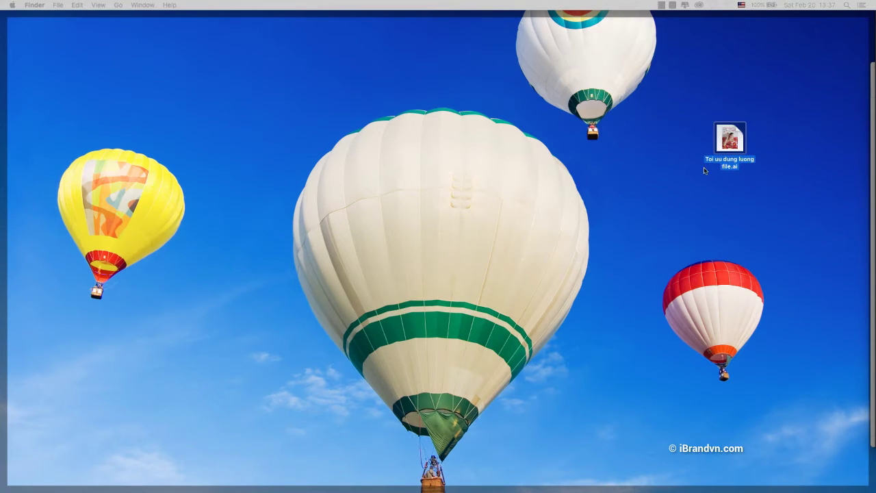
- Check via Get Info that Toi uu dung luong file.ai is 51.9 MB, then close the window
right_click(728, 146)
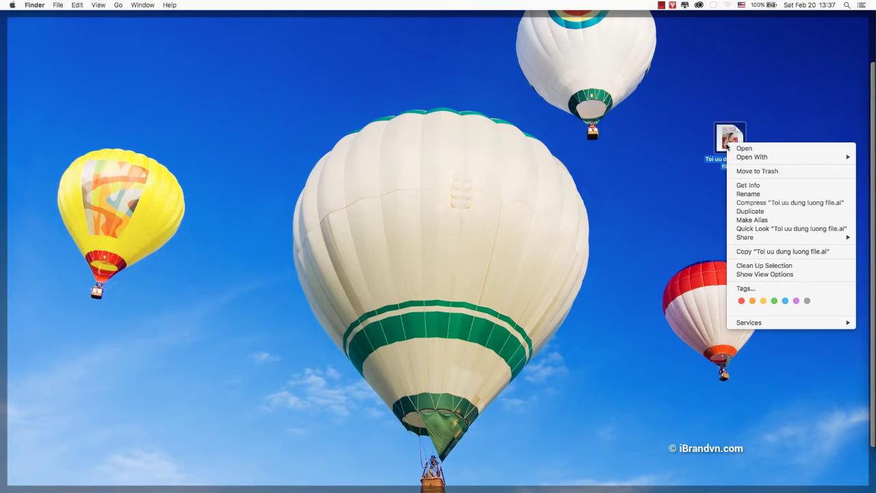
left_click(753, 185)
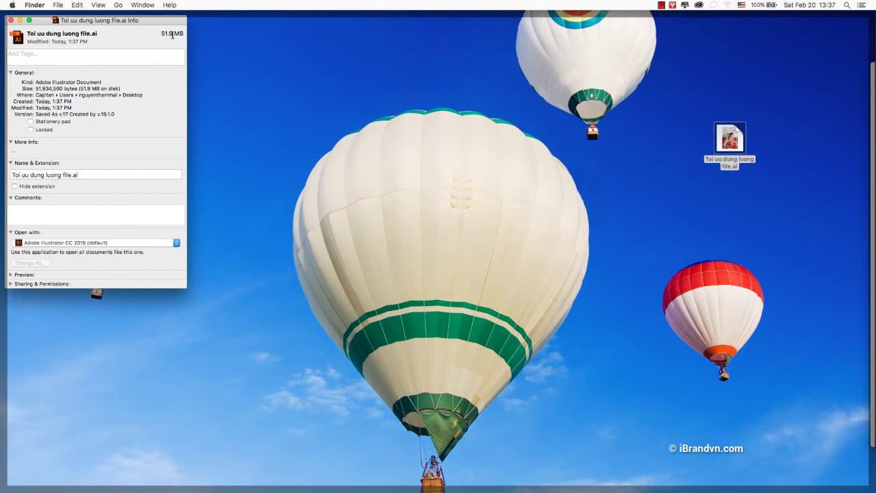
left_click(10, 21)
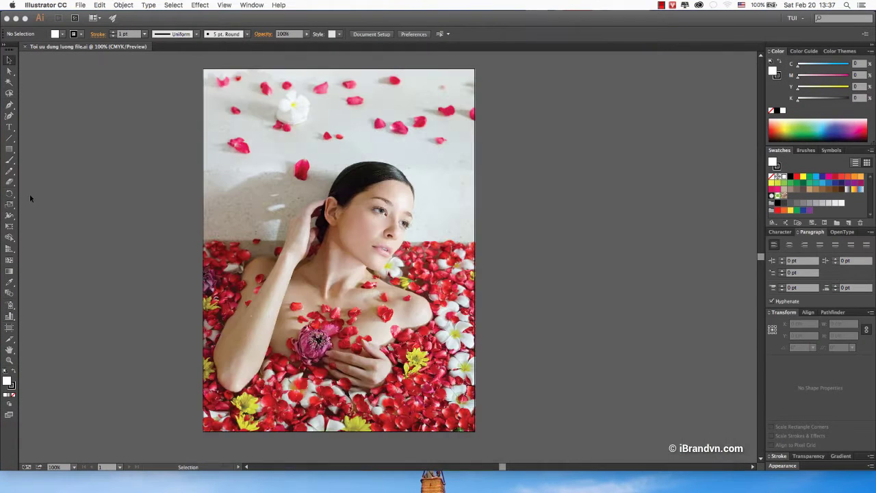
- Select and deselect the placed spa photo on the artboard
left_click(375, 248)
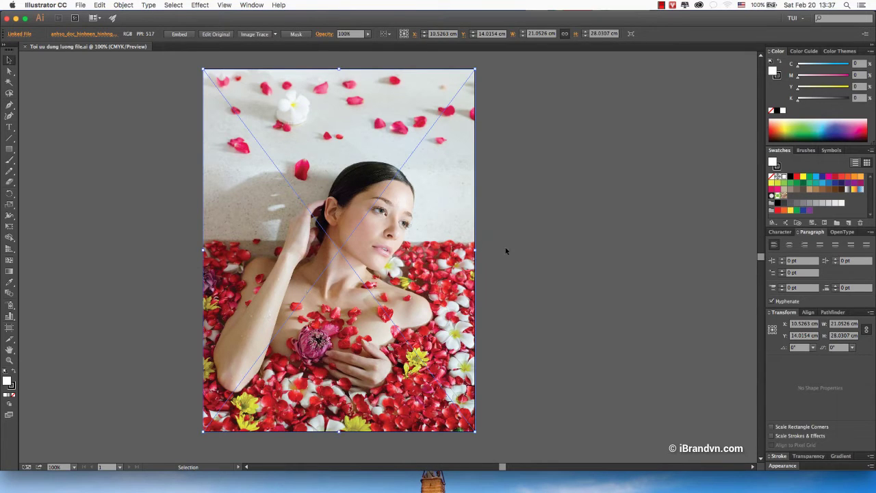
left_click(546, 245)
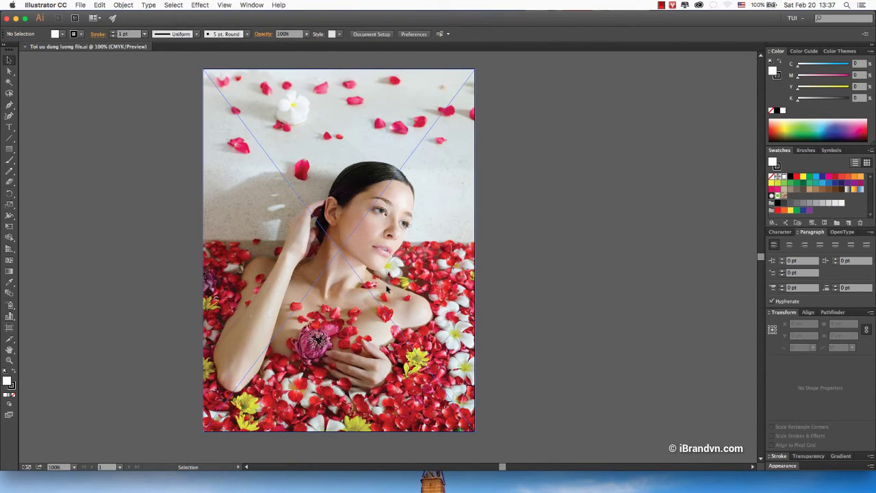
left_click(434, 295)
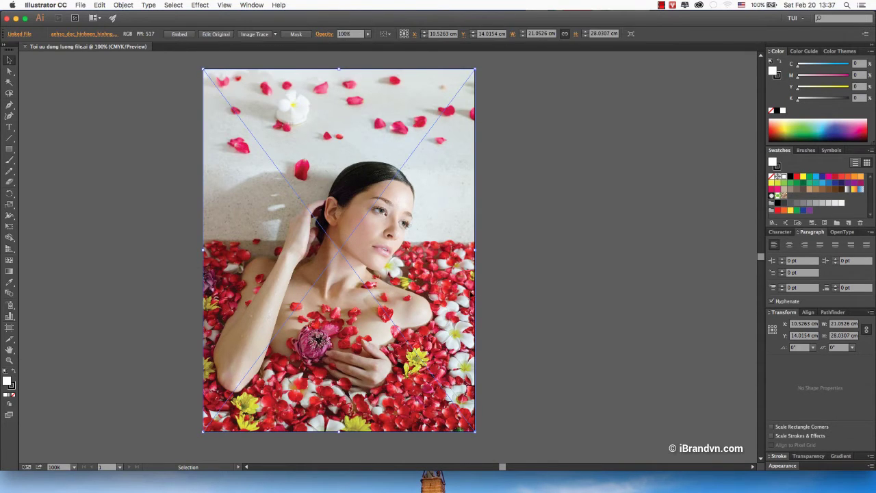
left_click(500, 290)
left_click(449, 313)
left_click(526, 269)
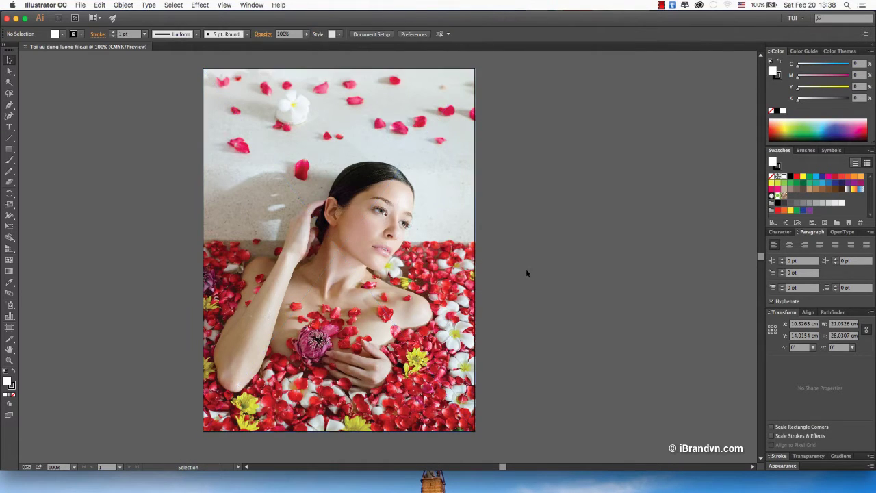
left_click(445, 266)
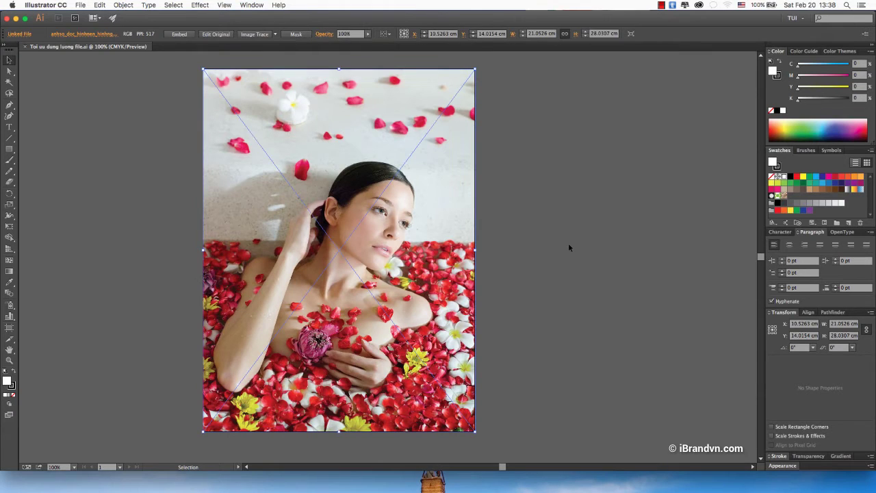
- Replace Toi uu dung luong file.ai on the Desktop with Create PDF Compatible File unchecked
left_click(93, 5)
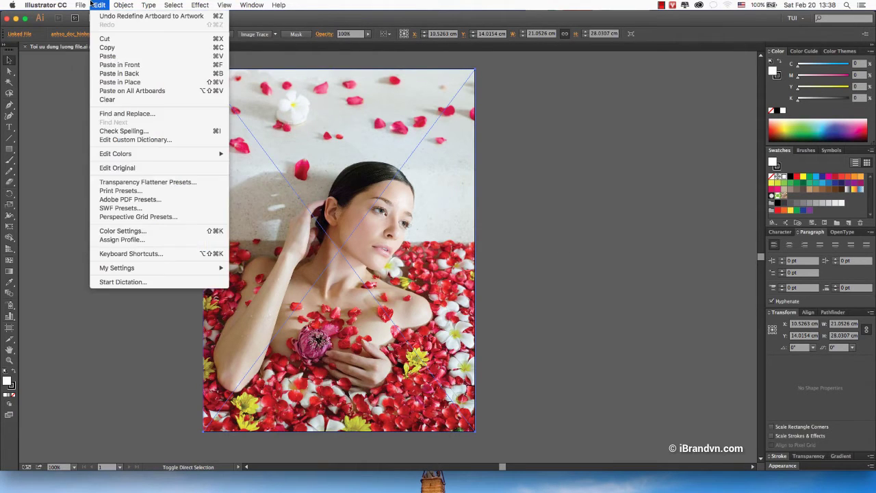
mouse_move(80, 4)
left_click(159, 108)
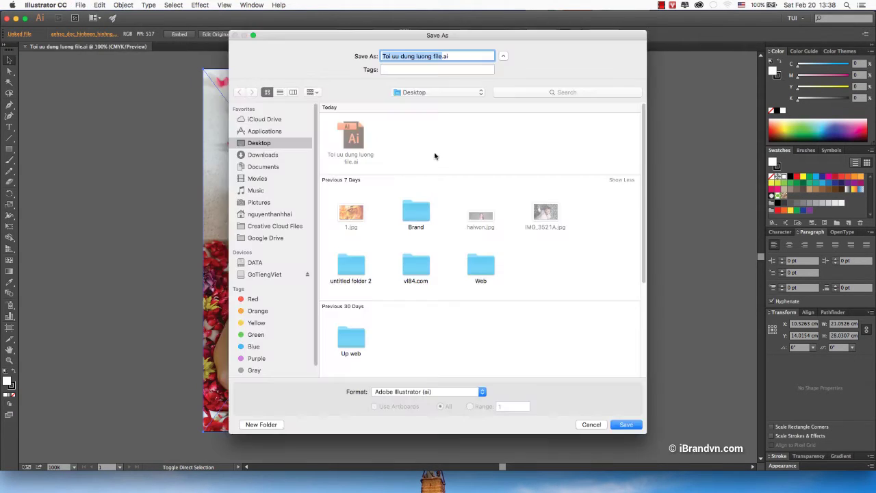
left_click(624, 424)
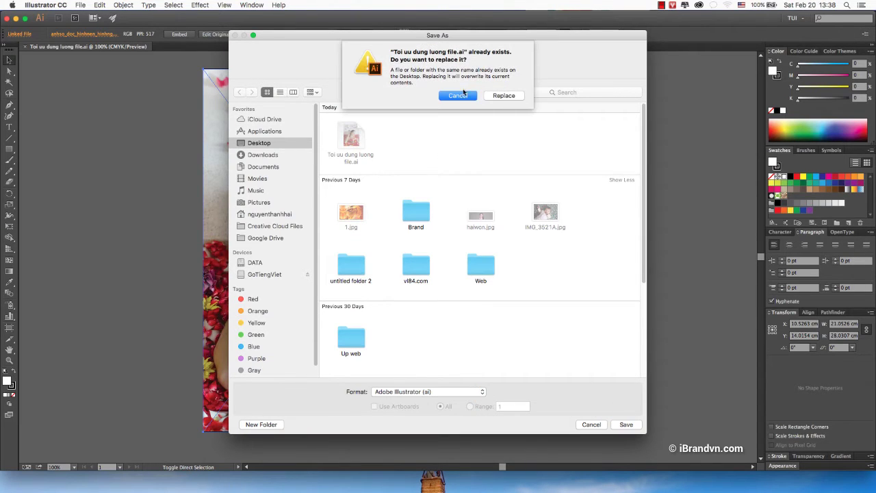
left_click(506, 96)
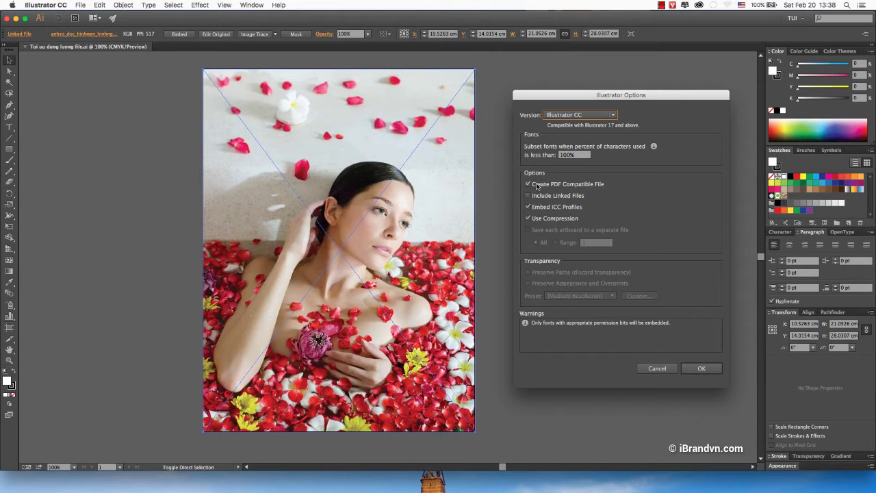
left_click(539, 186)
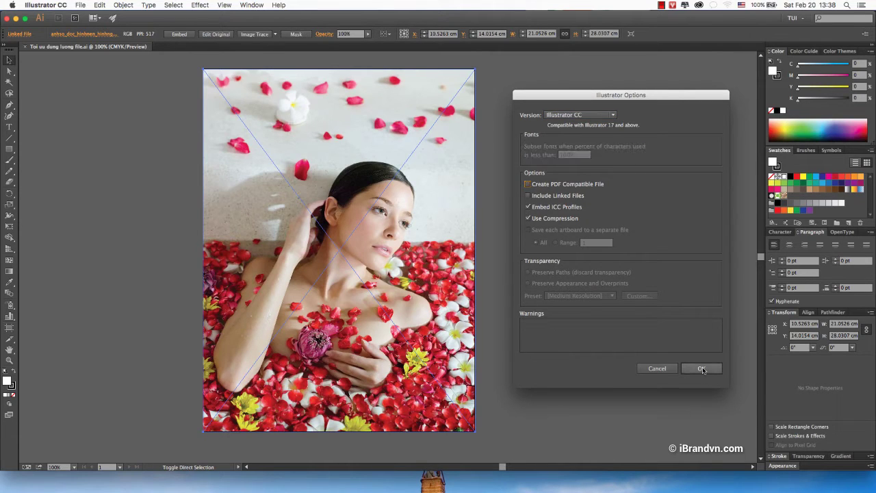
key("Return")
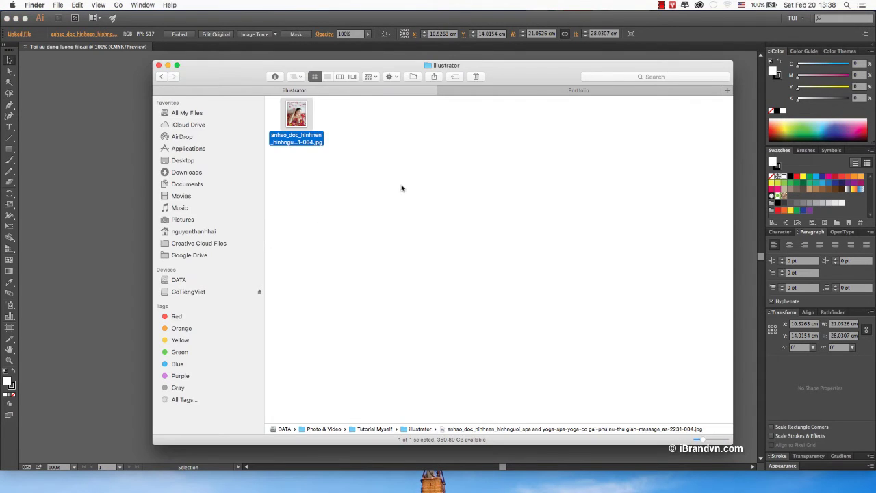
- Open Get Info for the resaved Toi uu dung luong file.ai, showing 1.7 MB, and restore the windows
left_click(402, 187)
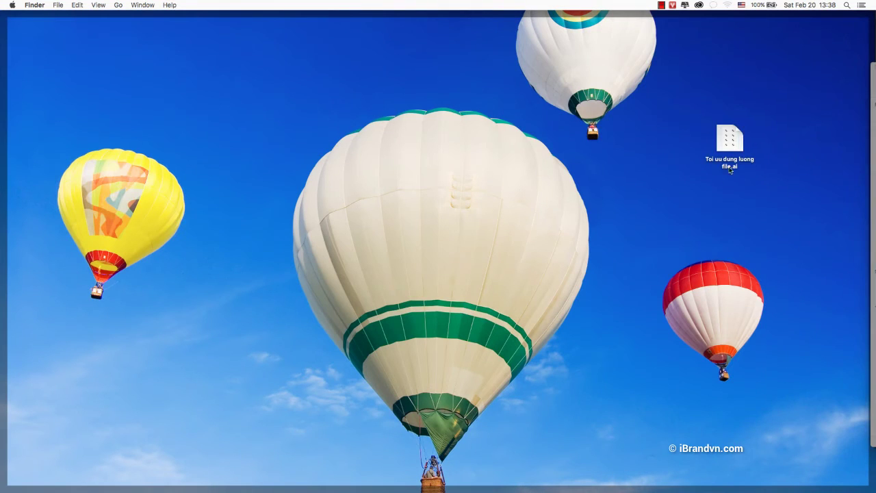
right_click(735, 143)
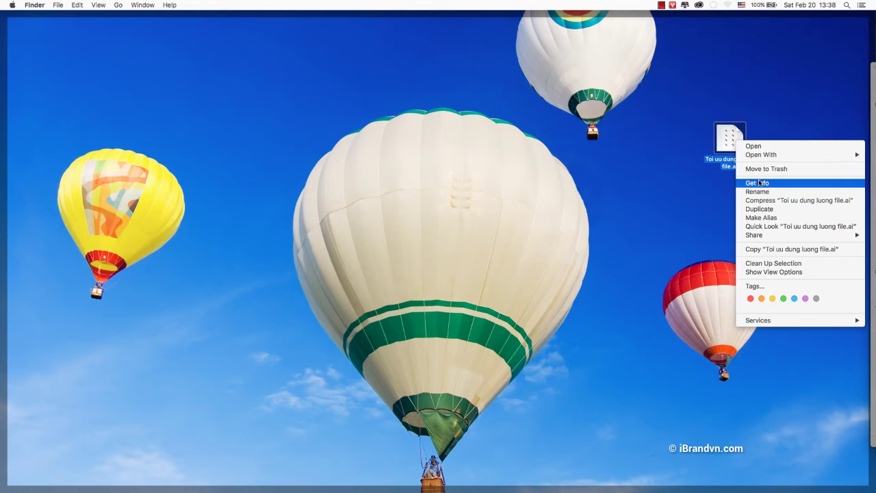
left_click(670, 187)
key("super+i")
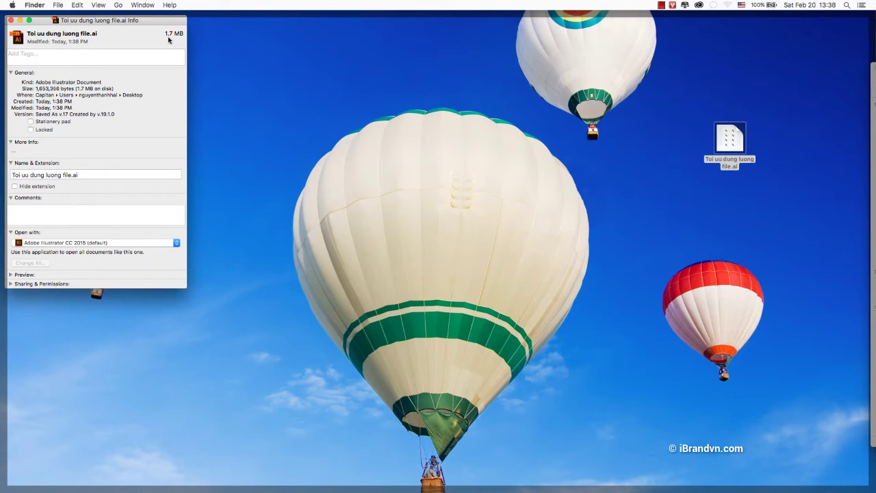
mouse_move(159, 24)
left_mouse_down()
mouse_move(176, 51)
mouse_move(179, 44)
left_mouse_up()
key("F11")
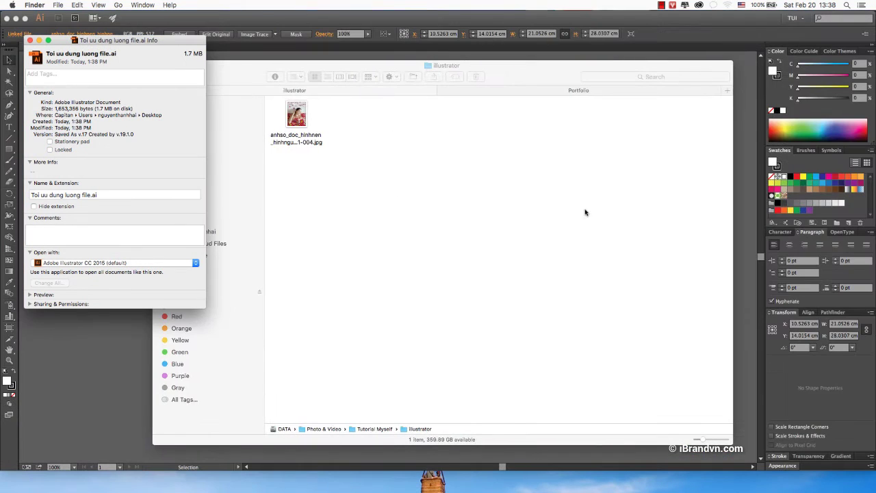
- Close the info window, move the Finder folder aside, and return to the Illustrator document
left_click(31, 40)
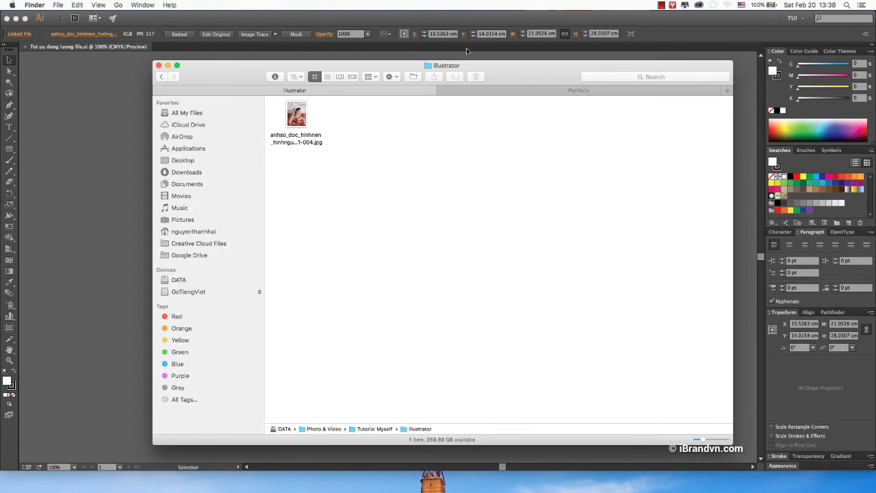
left_click_drag(495, 74, 799, 109)
left_click(608, 161)
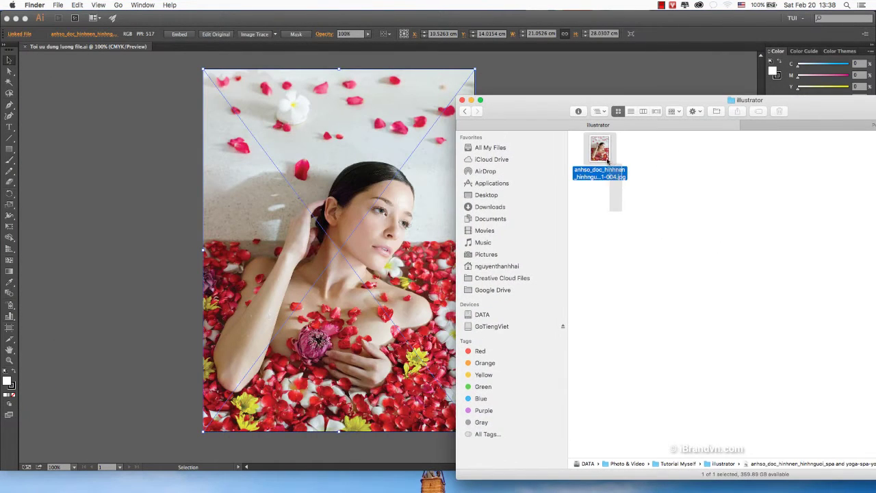
left_click_drag(607, 160, 643, 141)
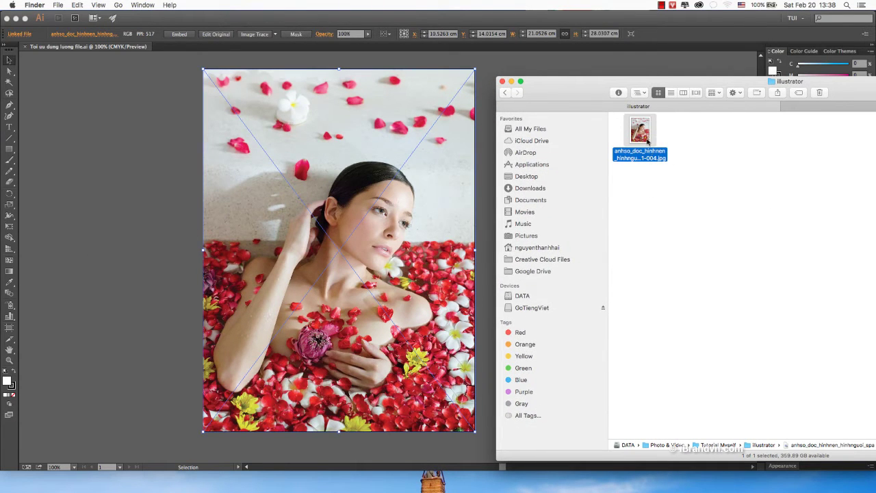
left_click(124, 205)
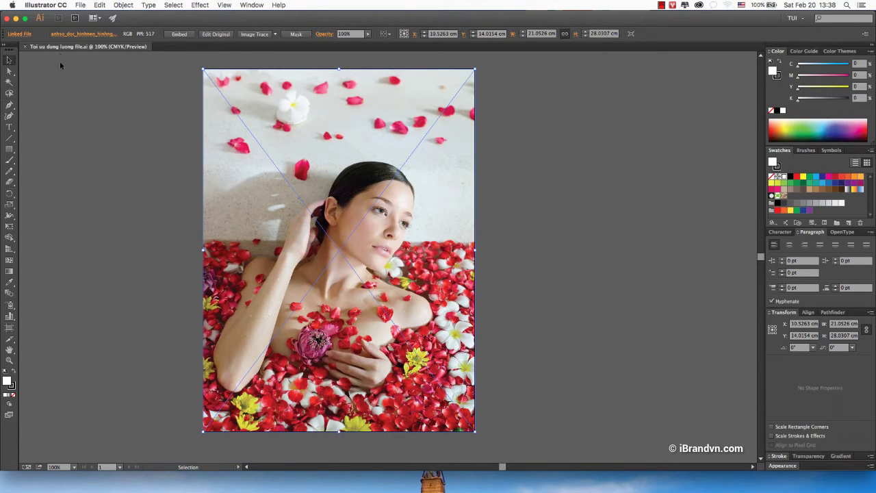
left_click(108, 114)
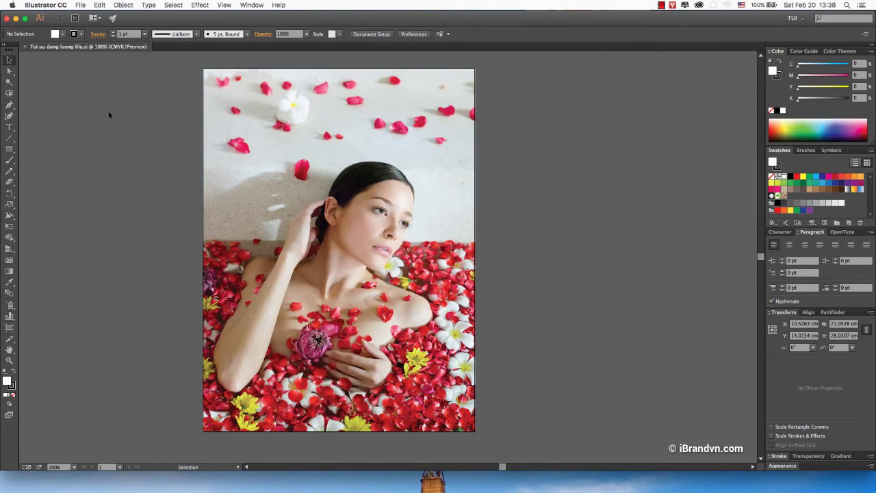
- Select the linked spa photo and embed it into Toi uu dung luong file.ai
left_click(302, 178)
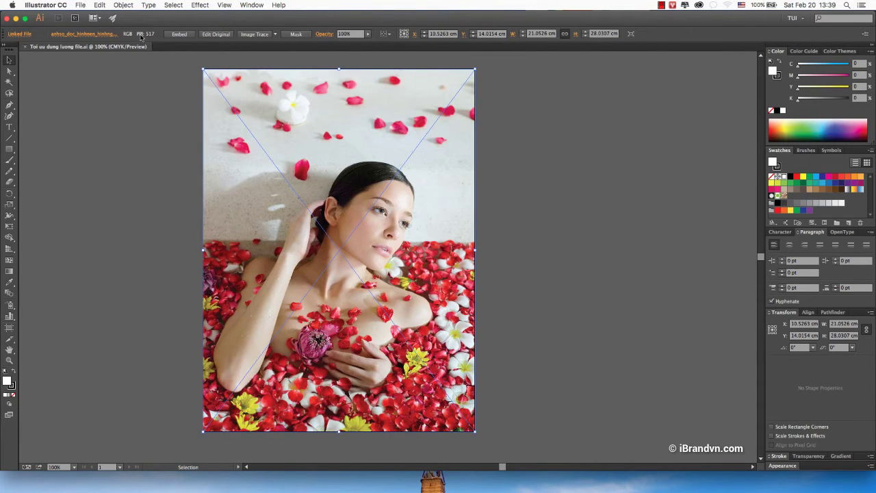
left_click(179, 34)
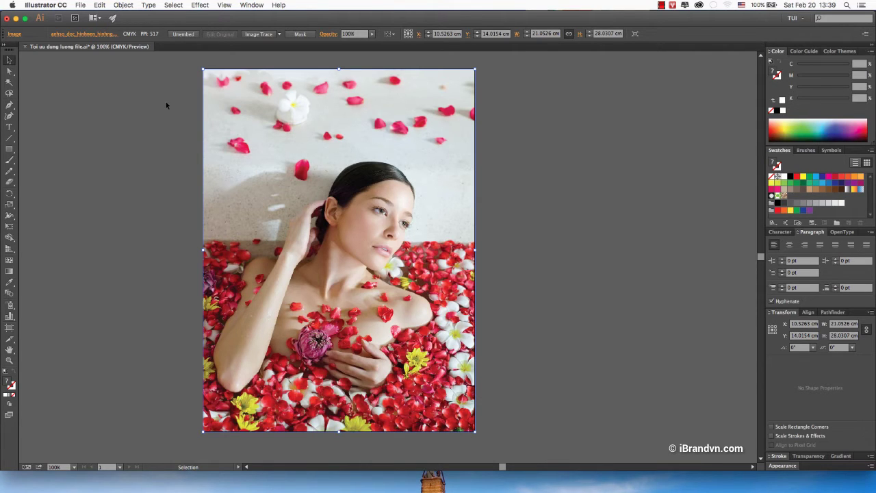
- Resize the spa photo to a width of 10 cm with proportions kept
left_click_drag(471, 74, 407, 188)
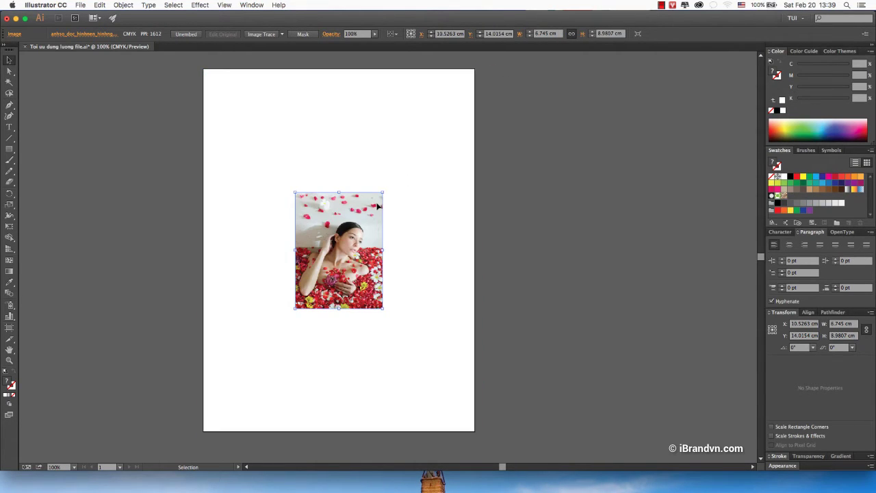
left_click(850, 325)
type("100")
key("Return")
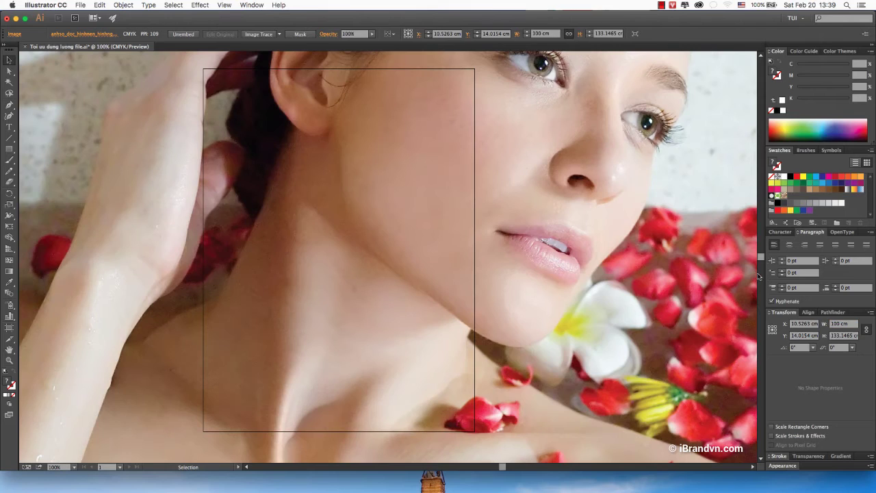
type("1")
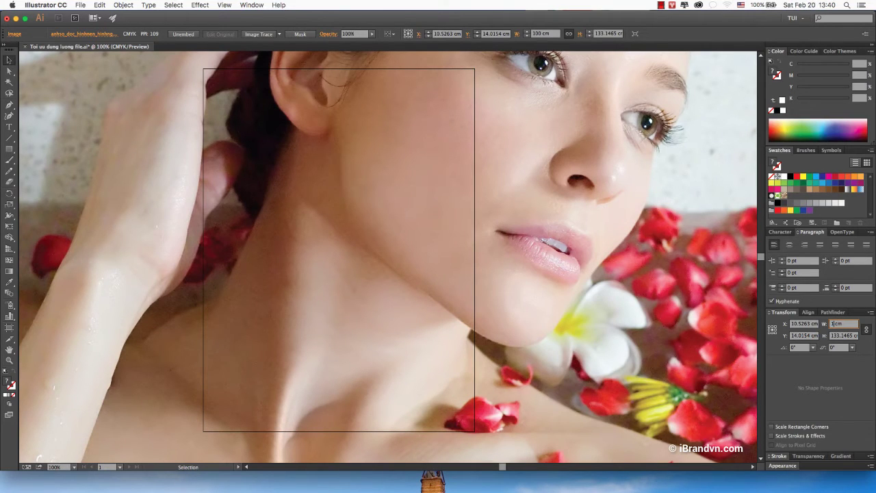
key("Return")
- Zoom the view in to 150% on the resized photo
left_click(601, 302)
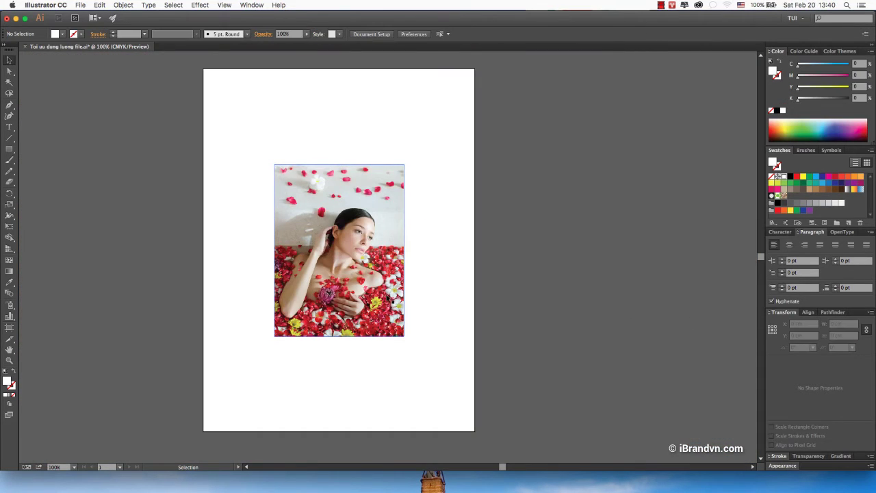
left_click(397, 296)
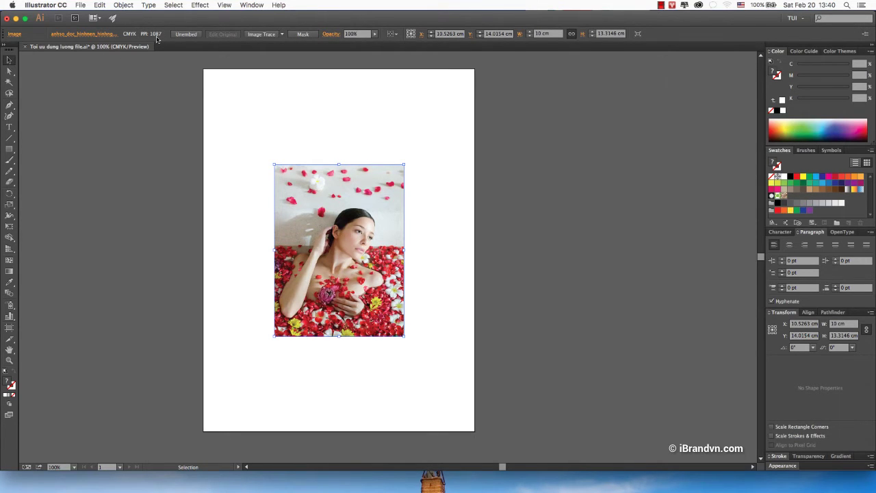
left_click(222, 198)
left_click(316, 264)
key("z")
left_click(327, 230)
key("v")
scroll(343, 205, "down", 2)
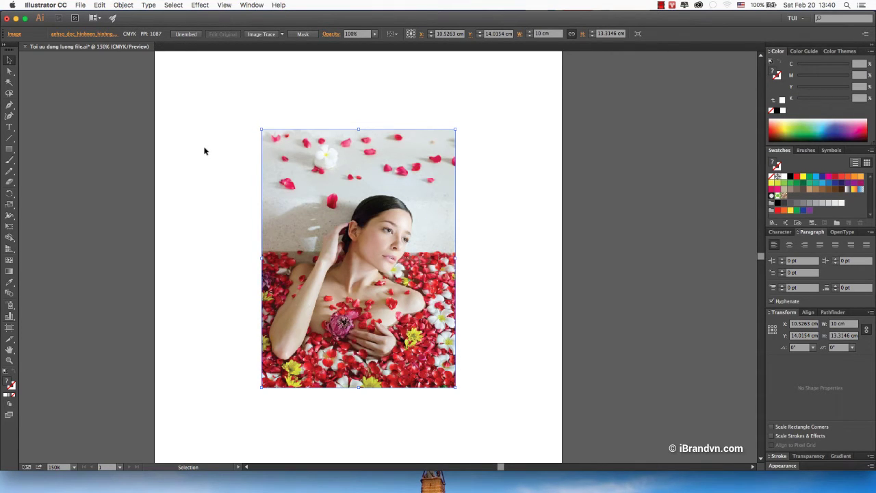
left_click(233, 165)
- Save the document to the Desktop as 'ngat link.ai' with PDF compatibility left off
left_click(313, 203)
key("super+shift+s")
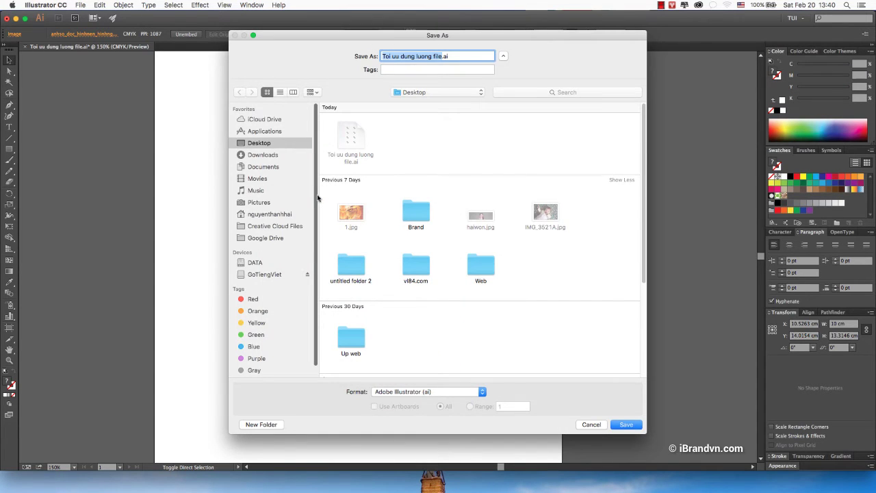
left_click(440, 57)
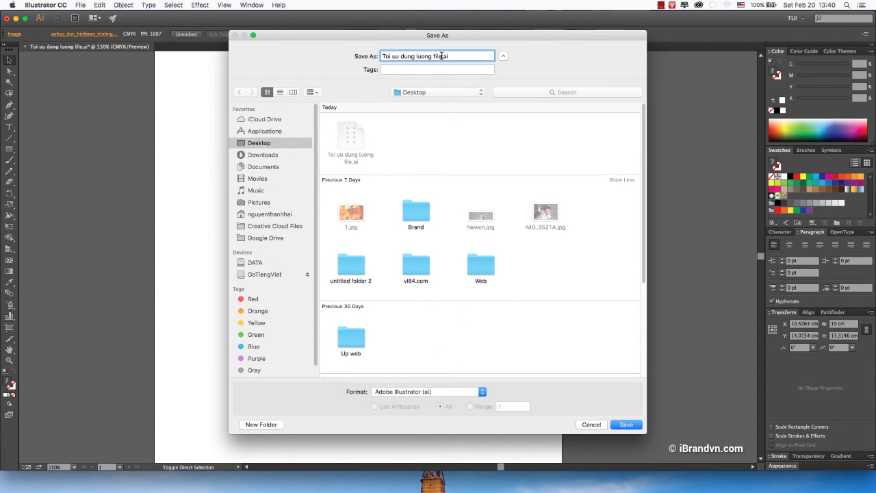
left_click_drag(441, 56, 293, 72)
type("ngat")
key("BackSpace")
type("ink")
left_click(620, 425)
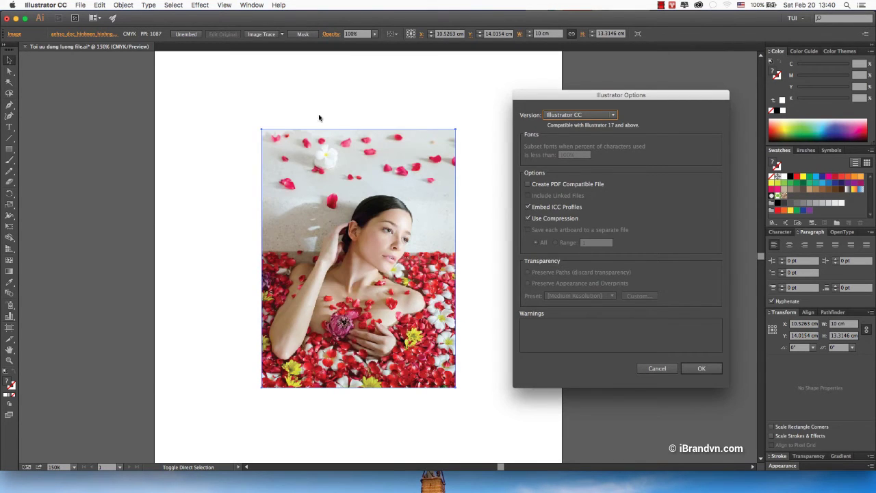
left_click(533, 185)
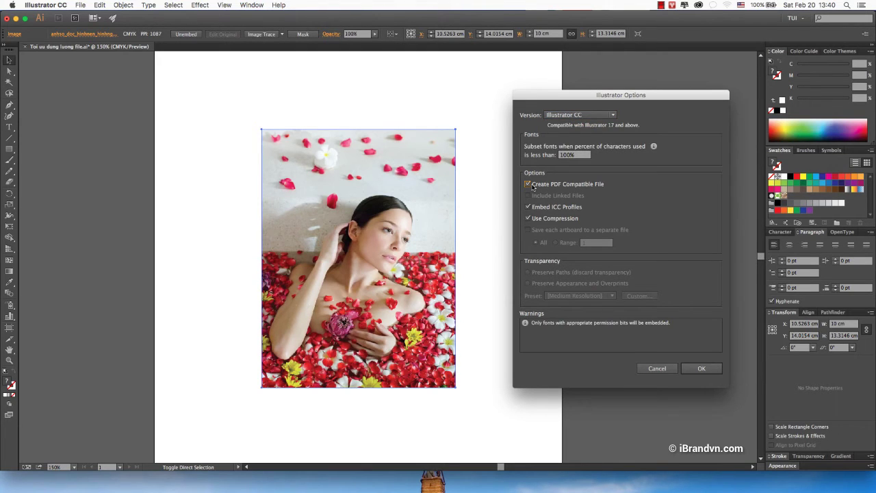
left_click(532, 186)
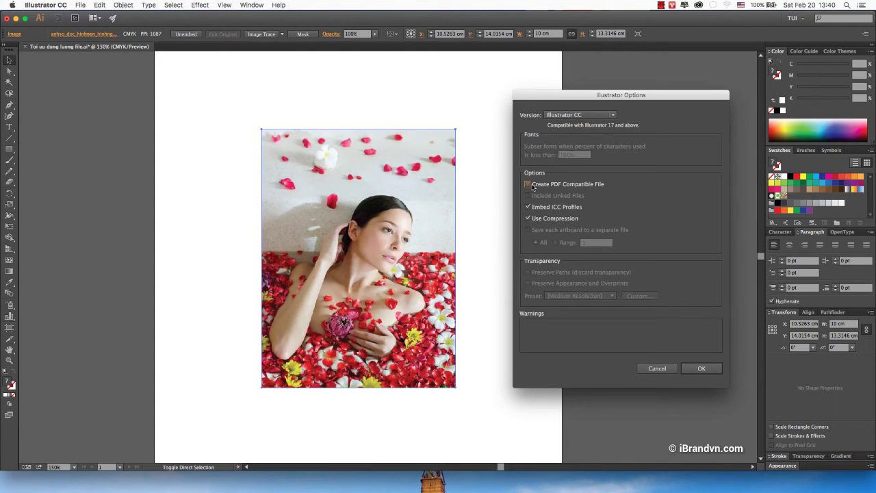
left_click(717, 374)
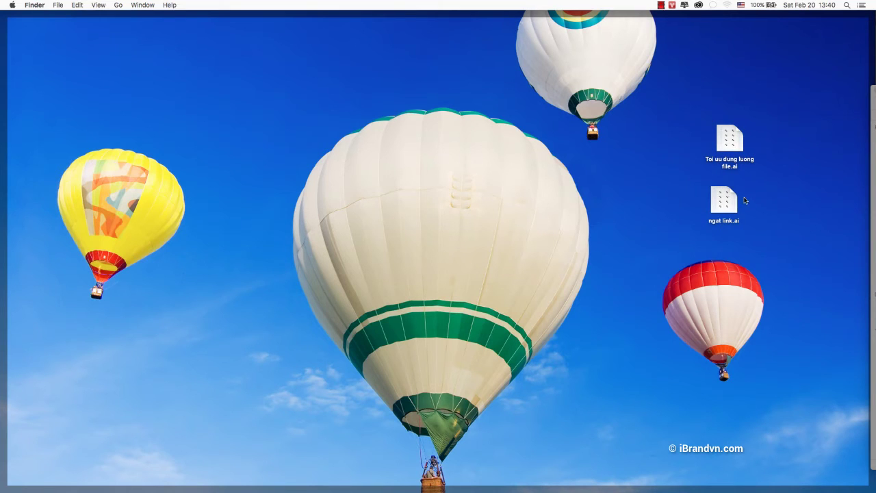
- Confirm via Get Info that ngat link.ai is 56.9 MB, then return to Illustrator
right_click(746, 200)
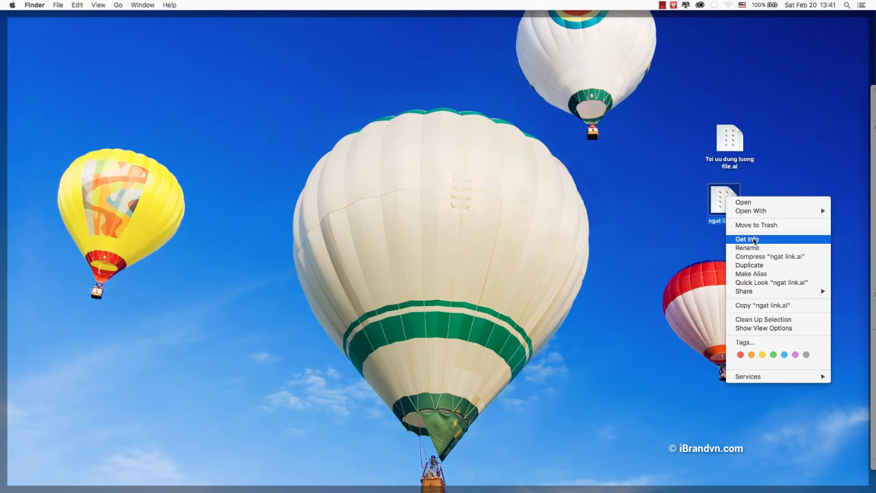
left_click(755, 239)
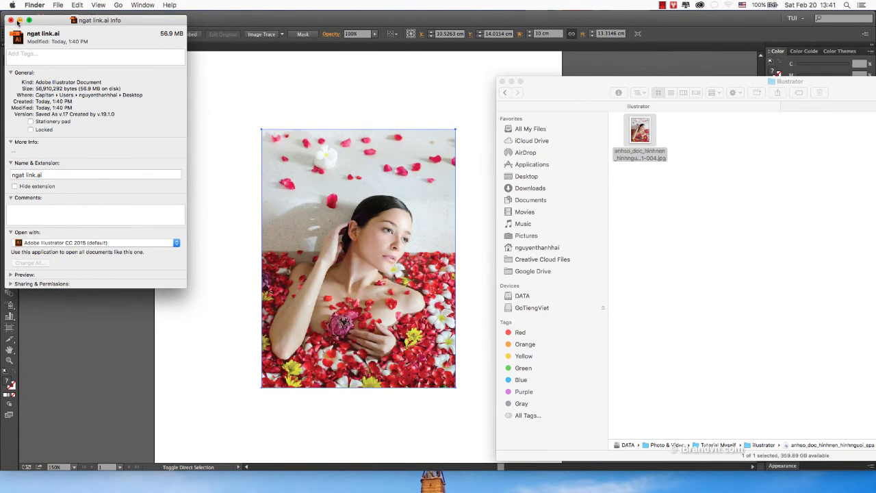
left_click(10, 20)
left_click(206, 149)
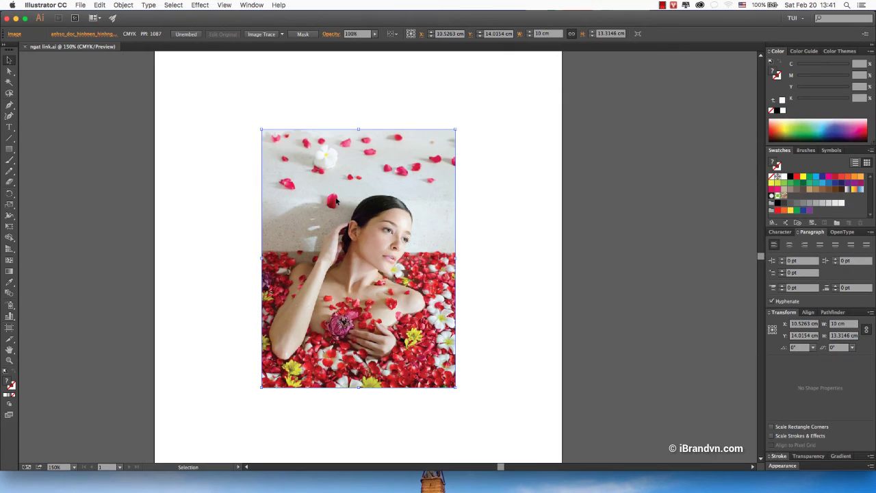
- Reselect the spa photo and re-apply its 10 cm width in Transform
left_click(526, 218)
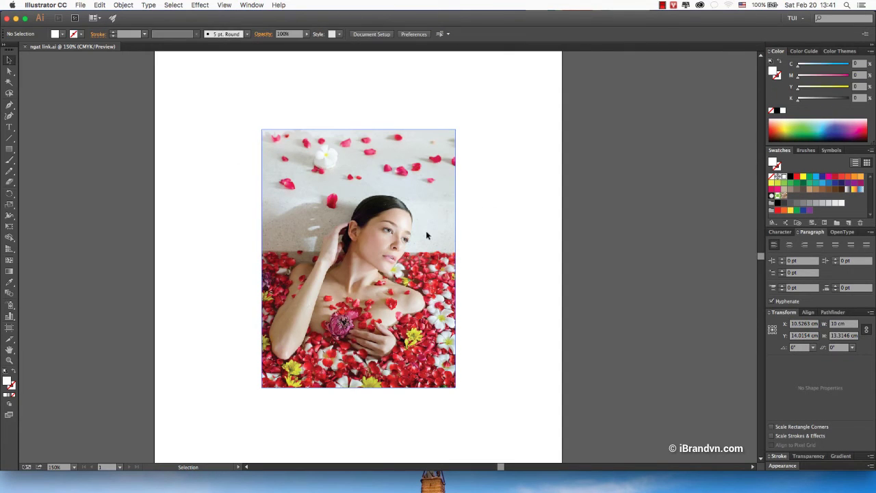
left_click(426, 231)
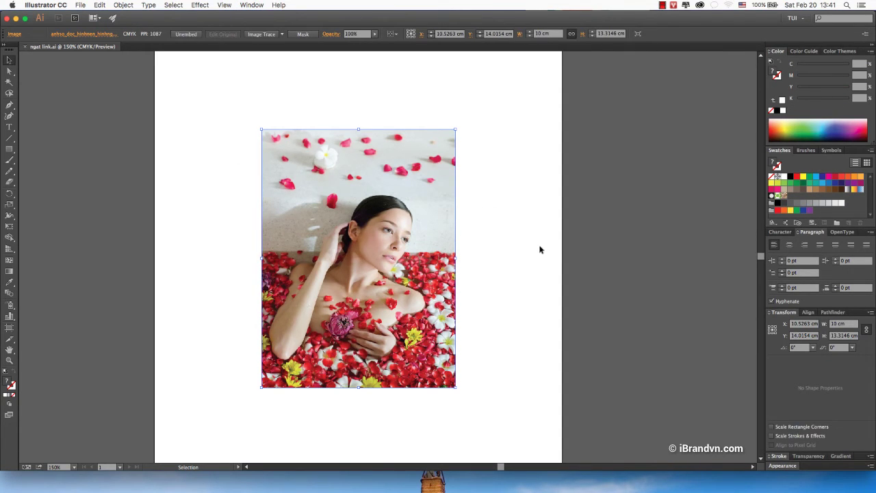
left_click(841, 325)
key("Return")
left_click(208, 169)
left_click(343, 264)
left_click_drag(190, 221, 261, 283)
left_click_drag(490, 180, 326, 350)
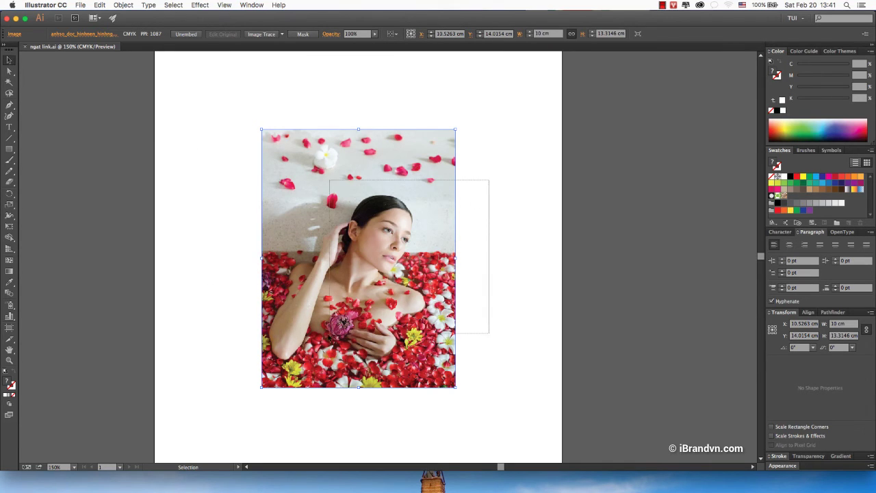
- Zoom to 200% on the photo and double-click it to enter isolation mode
left_click(230, 186)
key("z")
left_click(317, 265)
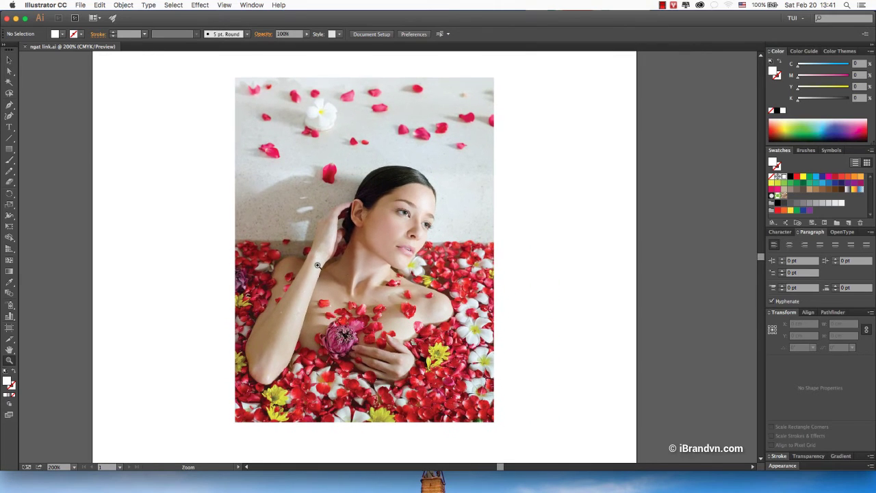
key("v")
left_click(286, 198)
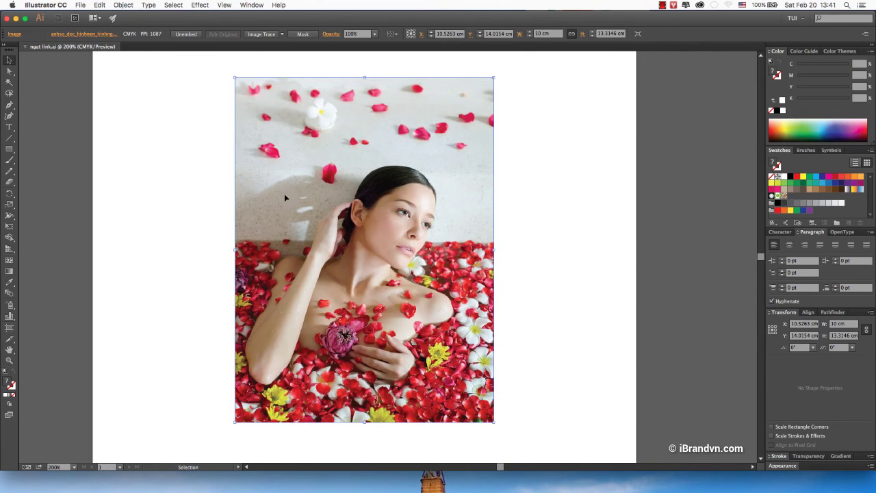
double_click(348, 160)
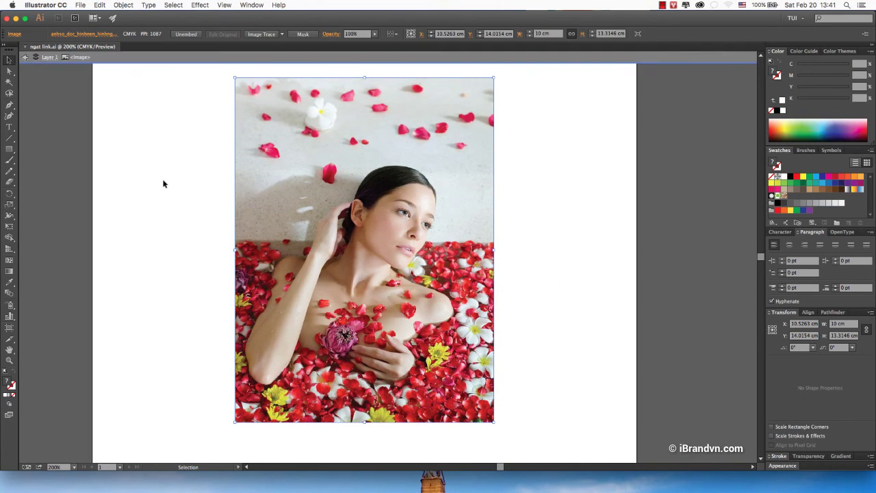
key("Escape")
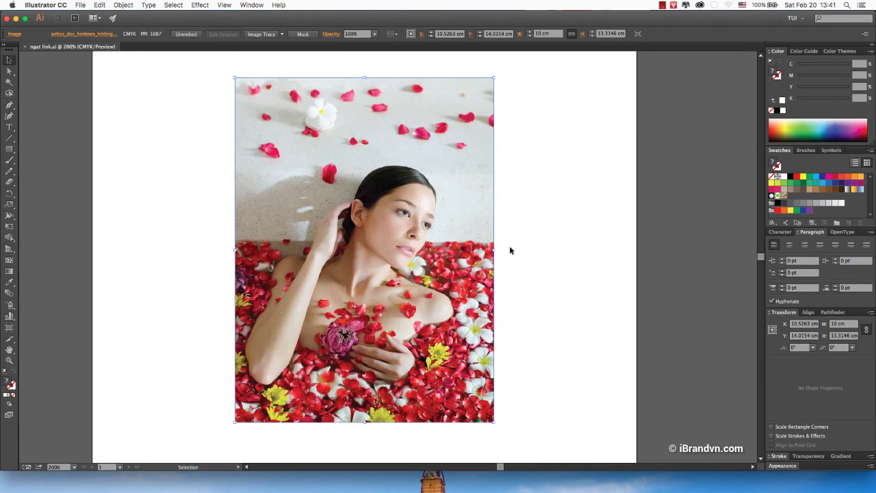
double_click(389, 249)
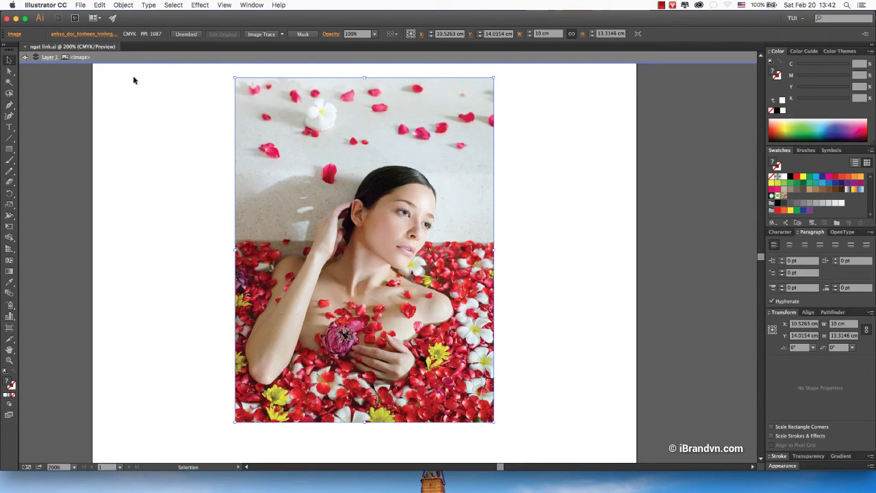
- Rasterize the photo in CMYK at High (300 ppi) with a transparent background
left_click(116, 4)
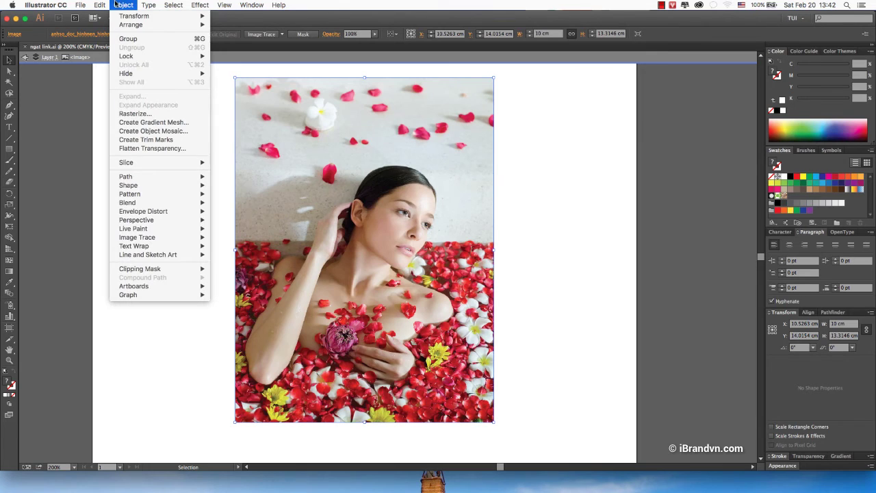
left_click(141, 107)
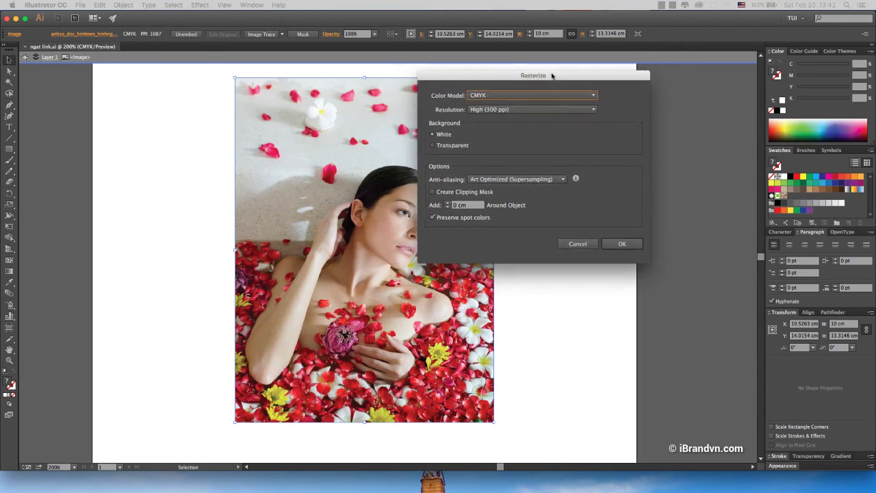
left_click_drag(554, 74, 640, 138)
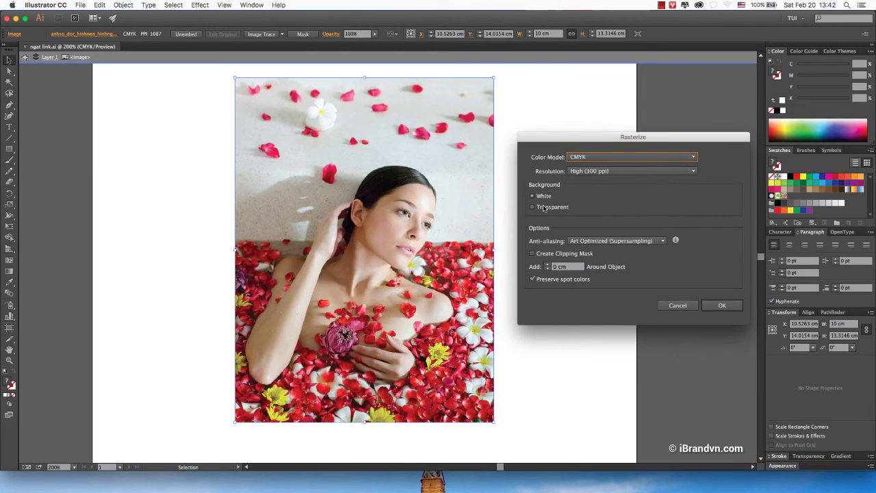
left_click(547, 206)
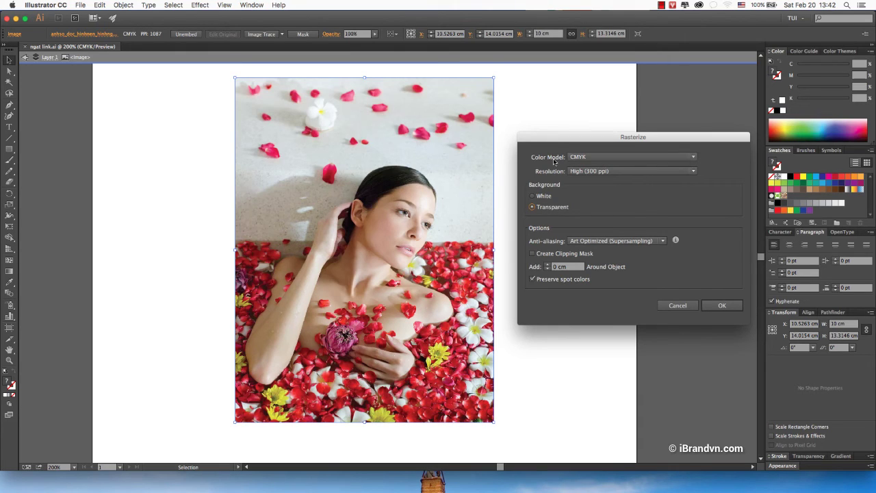
left_click(599, 160)
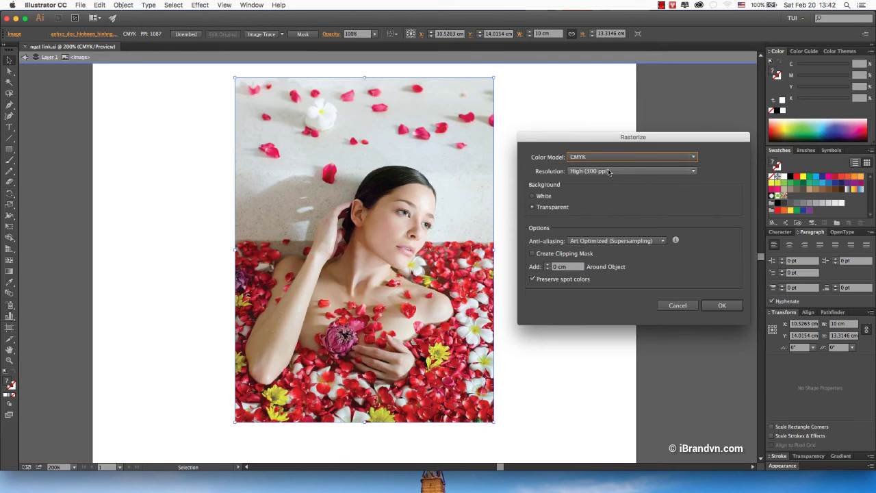
left_click(609, 172)
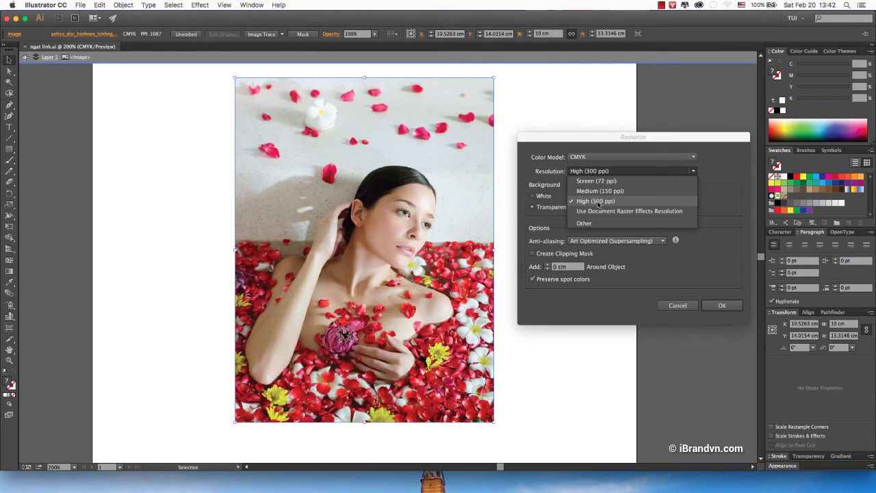
left_click(598, 202)
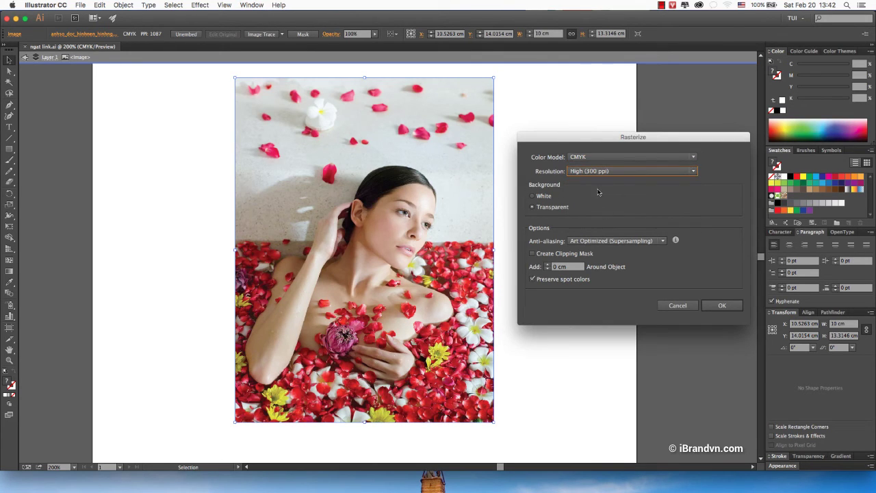
left_click(722, 306)
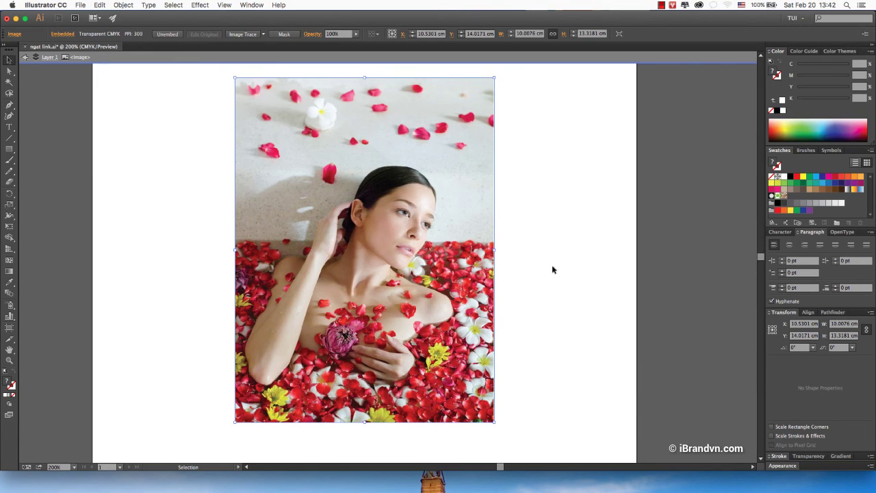
- Deselect, then reselect the rasterized photo with the Direct Selection tool
left_click(574, 259)
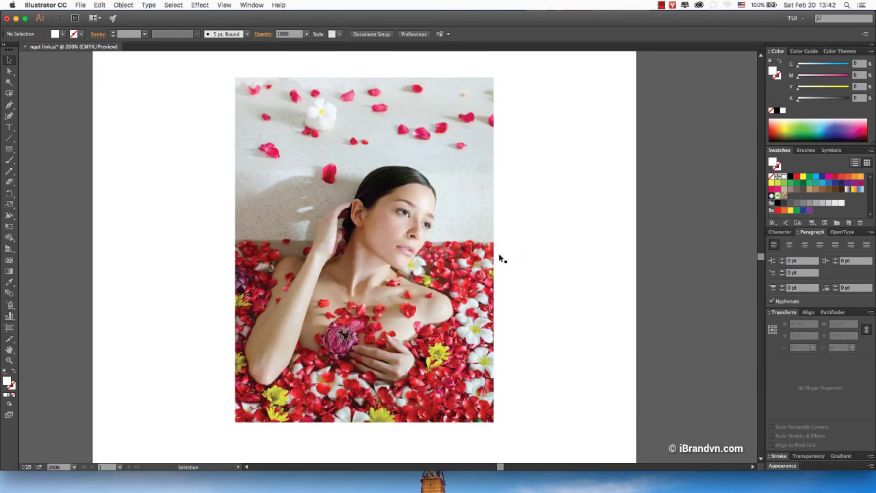
key("a")
left_click(434, 245)
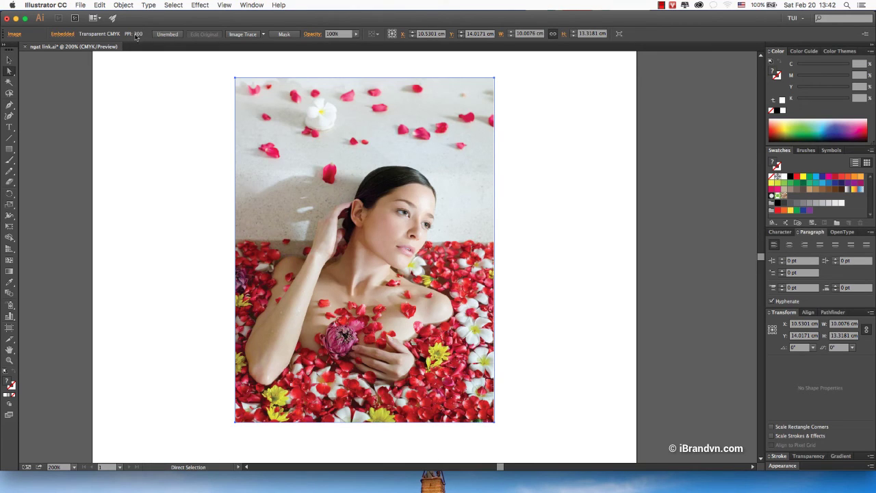
- Save As 'ngat link 2.ai' on the Desktop, keeping Use Compression checked
key("v")
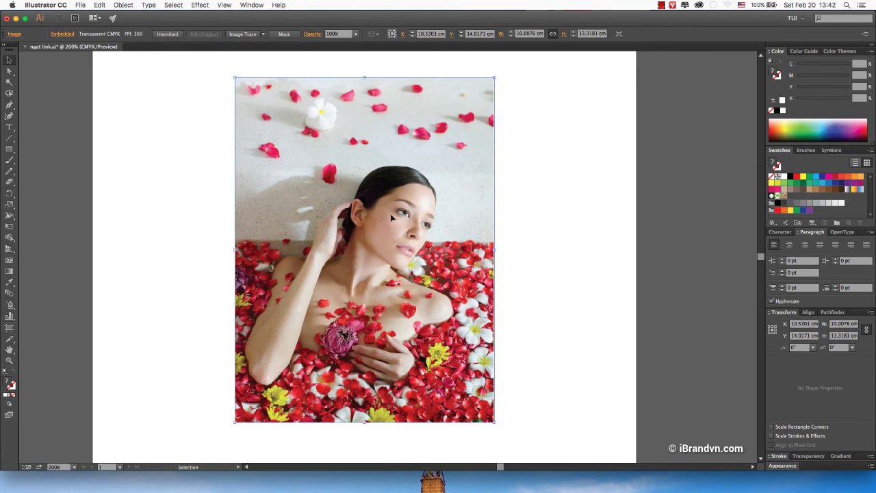
left_click(561, 200)
left_click(80, 5)
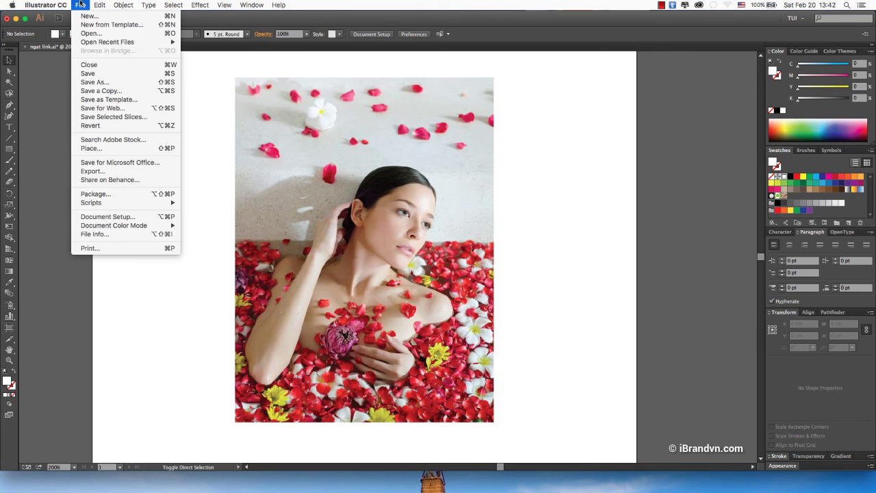
left_click(95, 81)
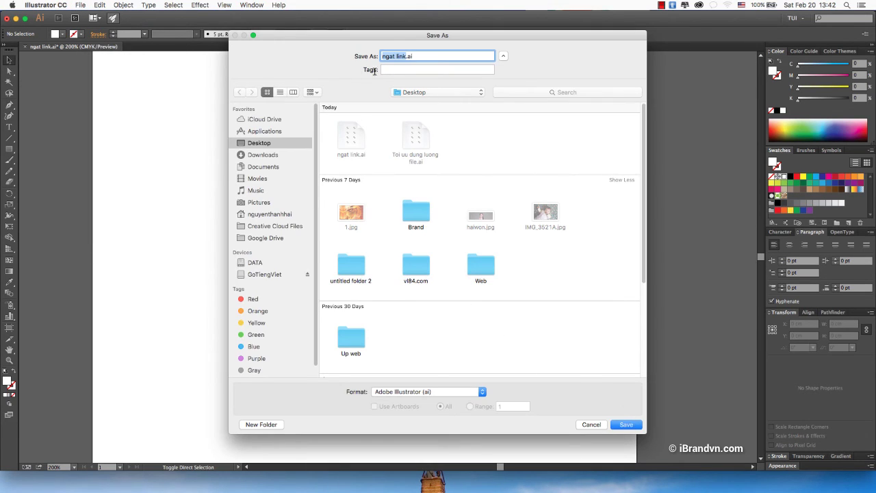
left_click(407, 55)
left_click(624, 424)
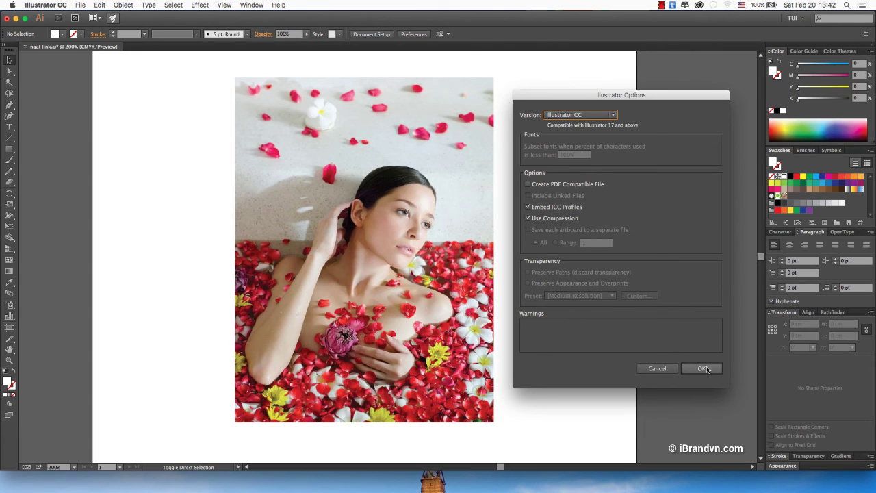
left_click(705, 370)
key("Return")
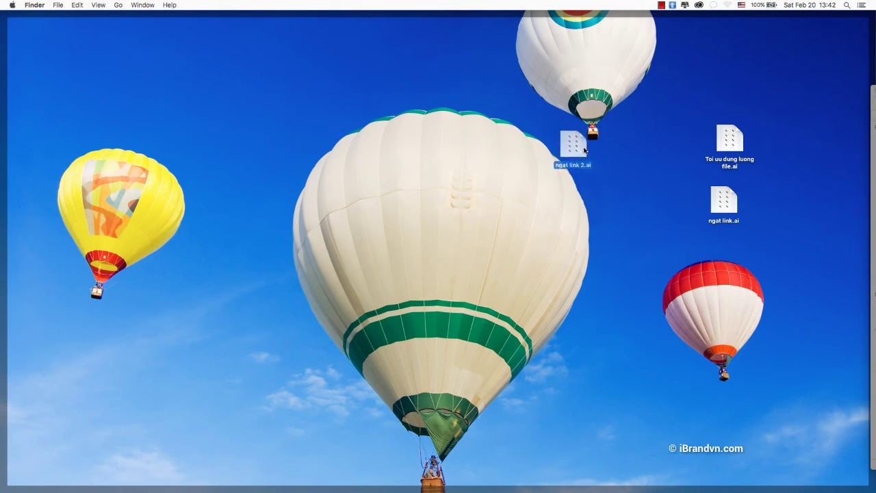
- Get Info on ngat link 2.ai to confirm its 6.7 MB size, then return to Illustrator
left_click_drag(570, 140, 671, 202)
right_click(676, 212)
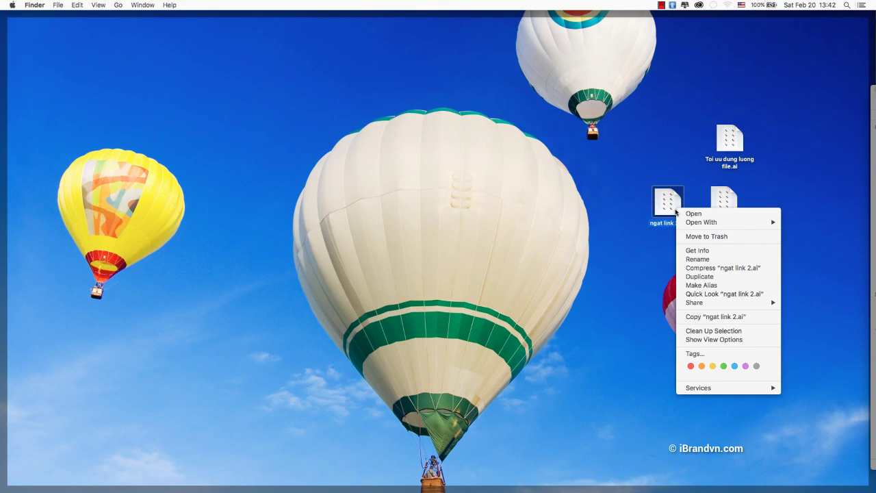
left_click(698, 251)
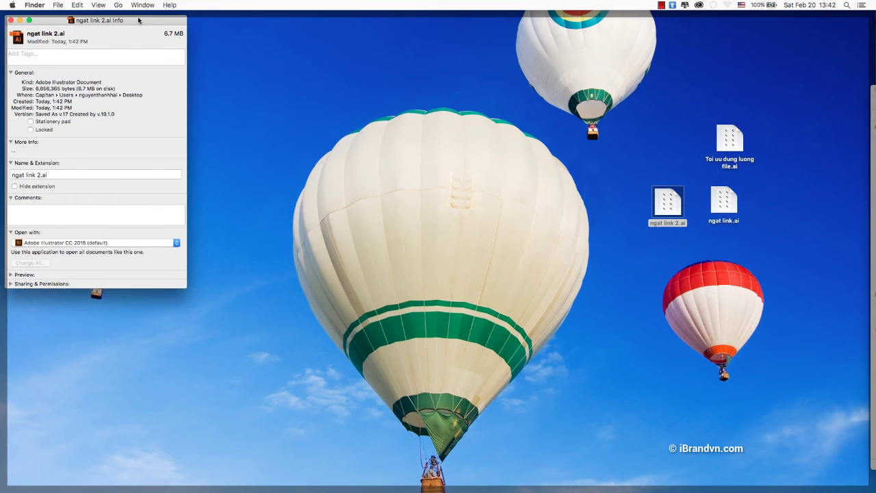
left_click_drag(138, 20, 569, 131)
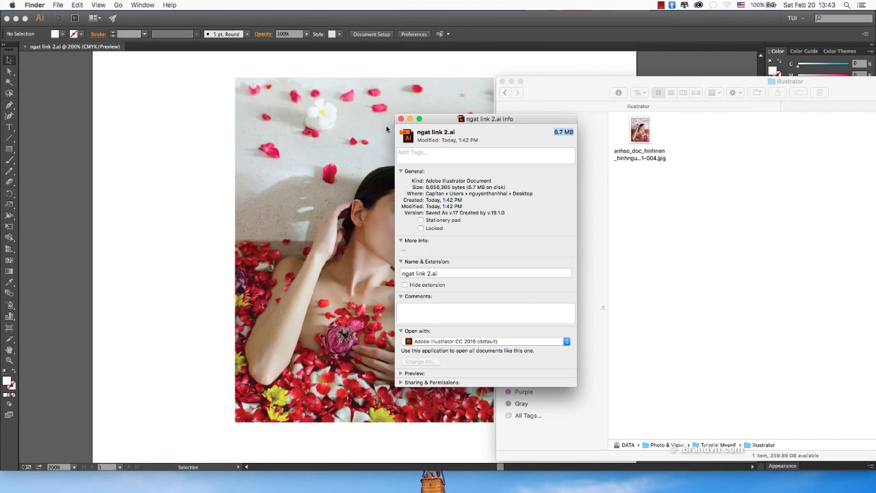
left_click(401, 118)
left_click(84, 180)
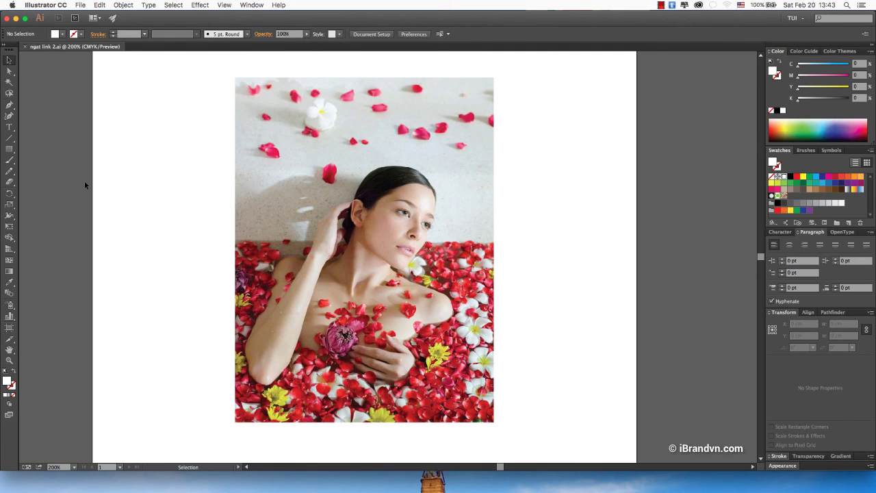
- Zoom the artboard back to 200% and pan it into view
left_click_drag(89, 178, 274, 228)
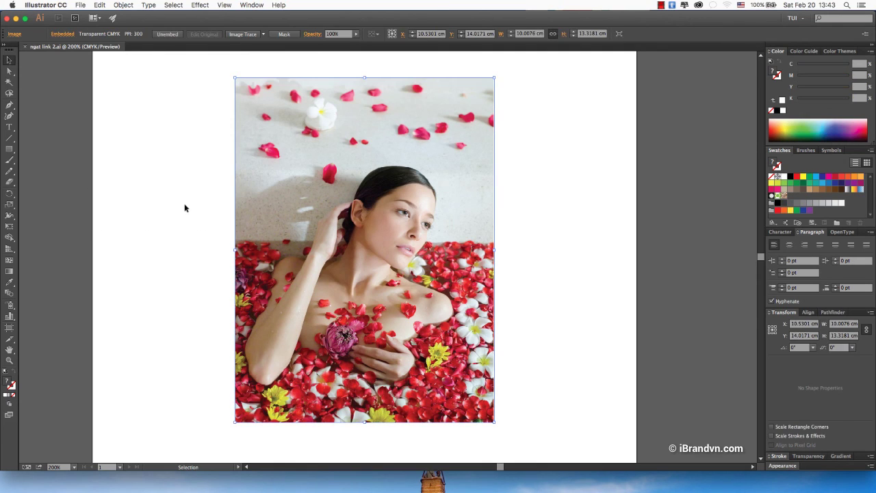
left_click(152, 206)
key("super+minus")
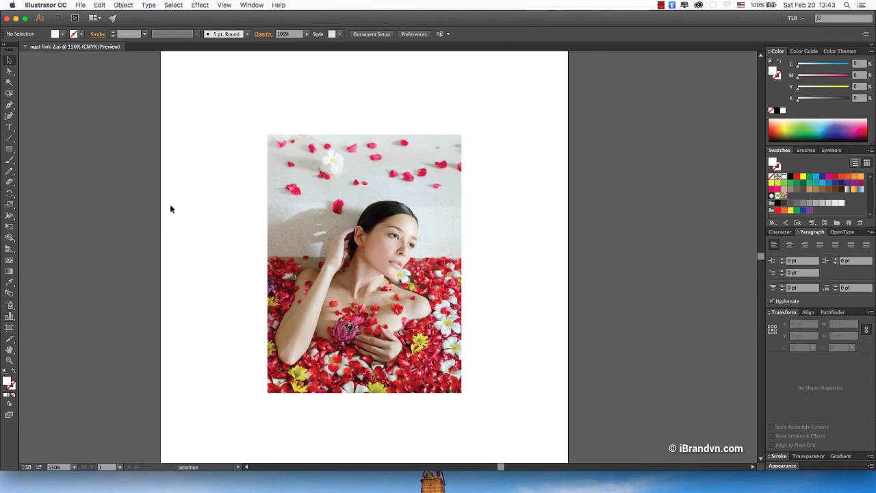
key("z")
left_click(249, 209)
left_click_drag(244, 235, 215, 232)
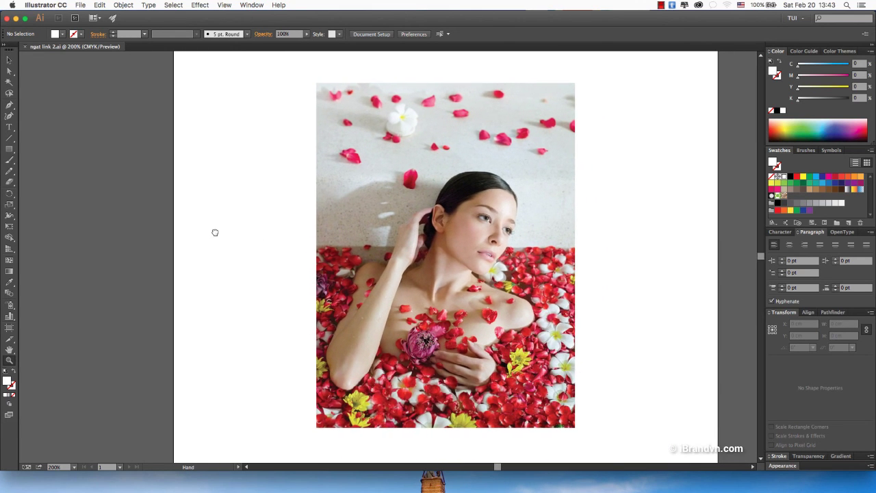
key("v")
- Save As over the existing ngat link 2.ai, confirming Replace and the Illustrator Options
left_click(80, 5)
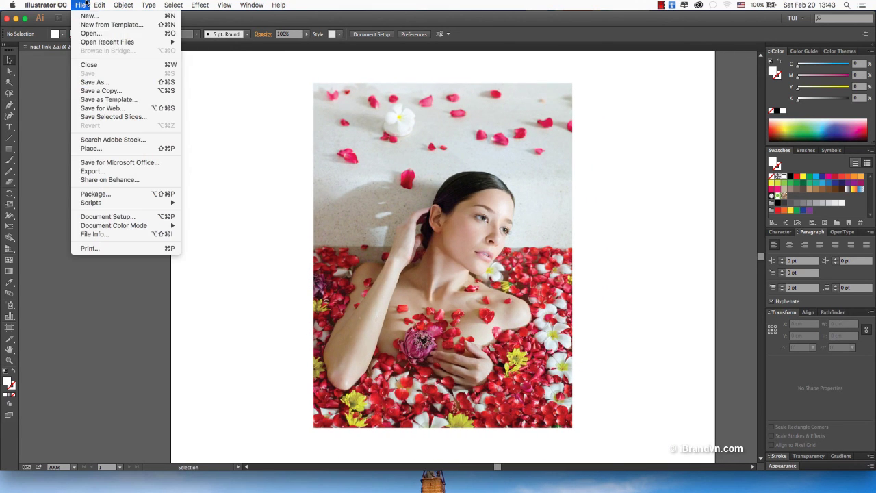
left_click(117, 91)
key("Escape")
left_click(80, 4)
left_click(102, 81)
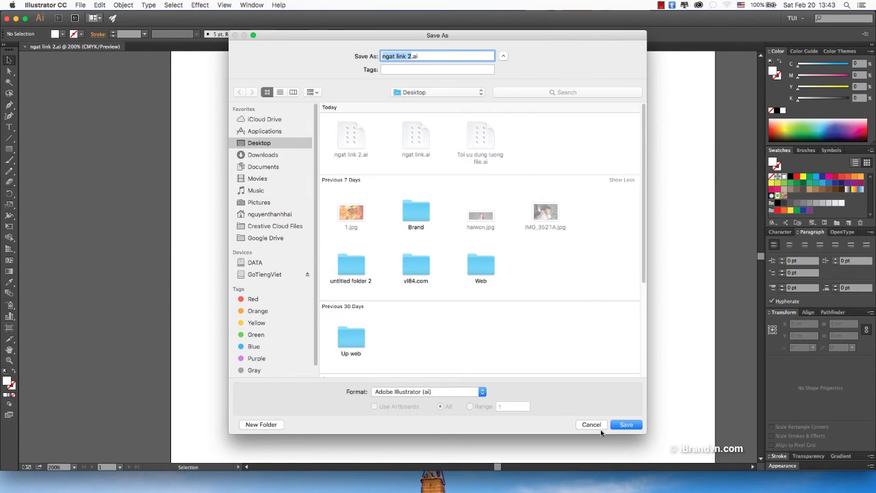
left_click(640, 426)
left_click(506, 100)
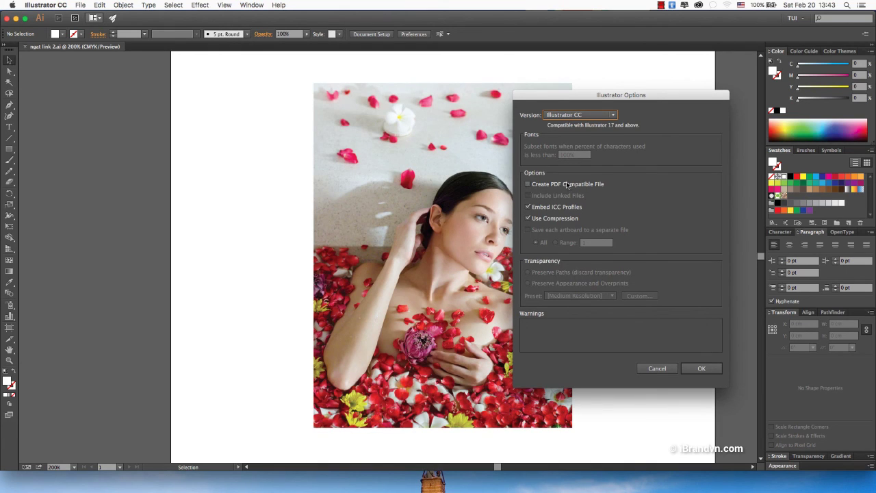
left_click(696, 369)
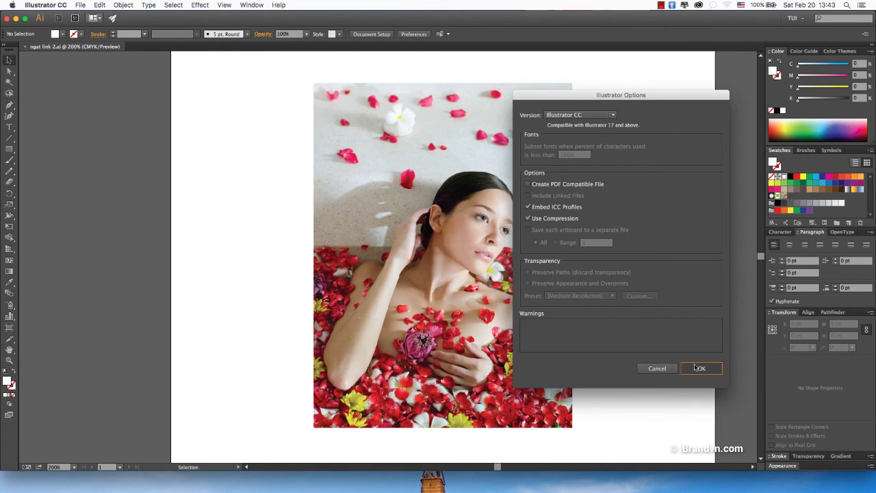
left_click(651, 370)
left_click(422, 265)
left_click(100, 5)
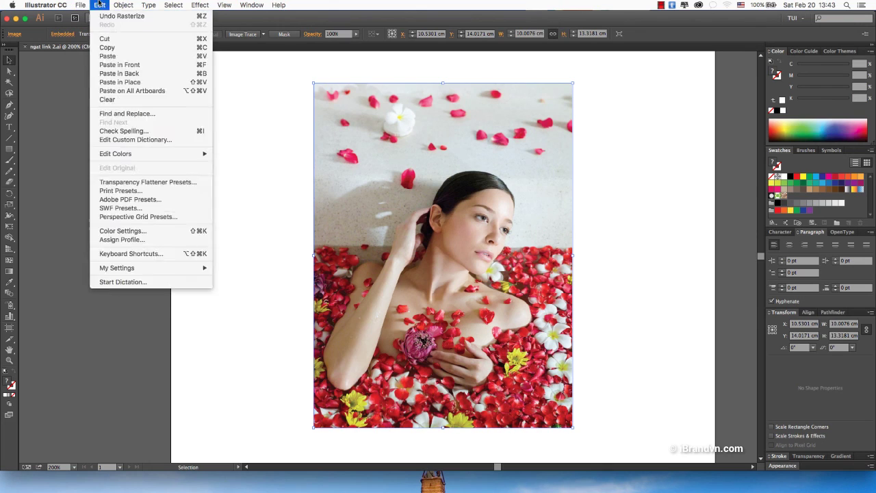
left_click(147, 114)
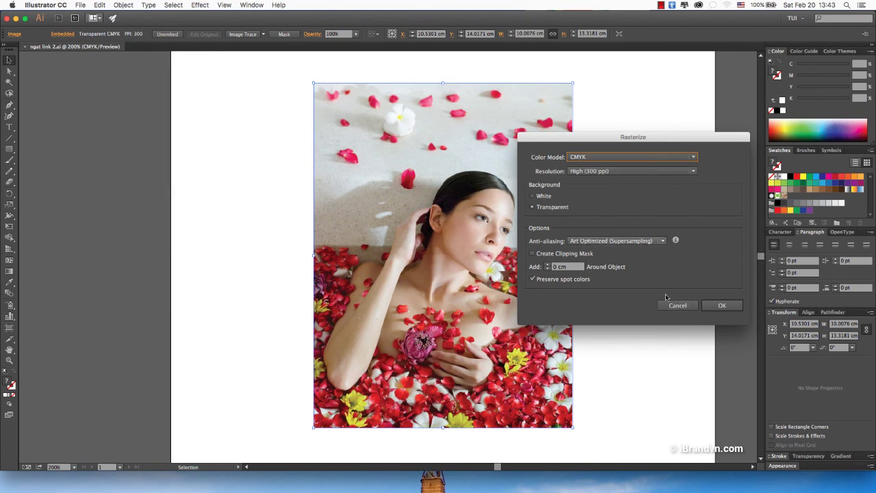
left_click(687, 309)
left_click(630, 312)
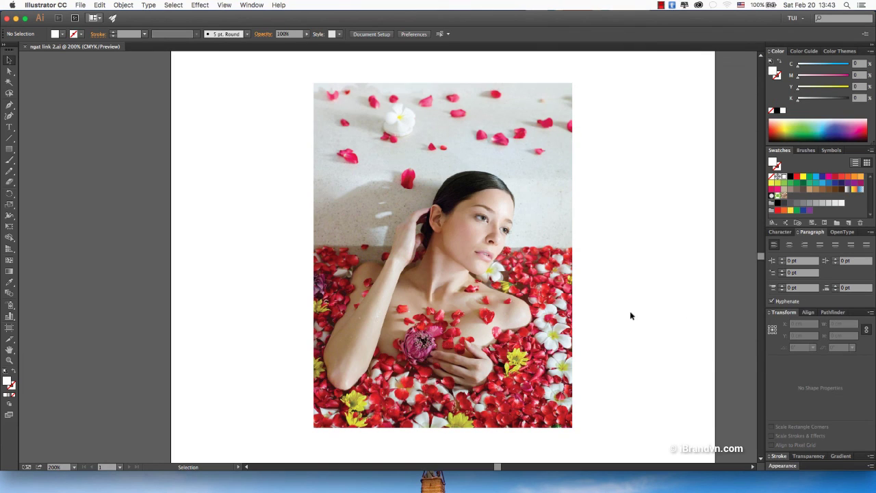